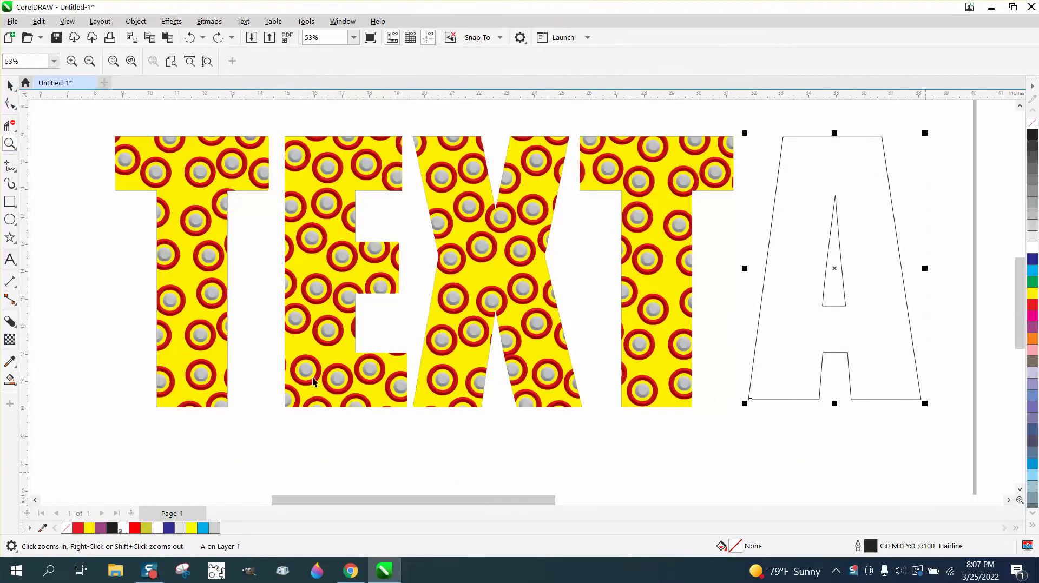
Break the patterned TEXT PowerClip apart into separate pieces from the Object menu
{"action": "scroll", "coordinate": [336, 387], "scroll_direction": "down", "scroll_amount": 1}
{"action": "key", "text": "space"}
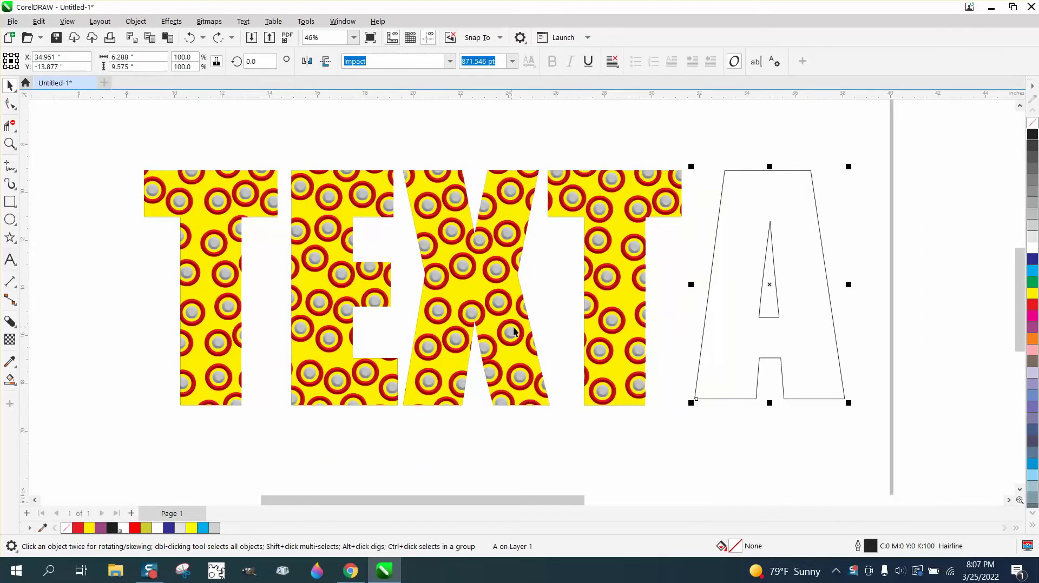
{"action": "scroll", "coordinate": [514, 330], "scroll_direction": "down", "scroll_amount": 1}
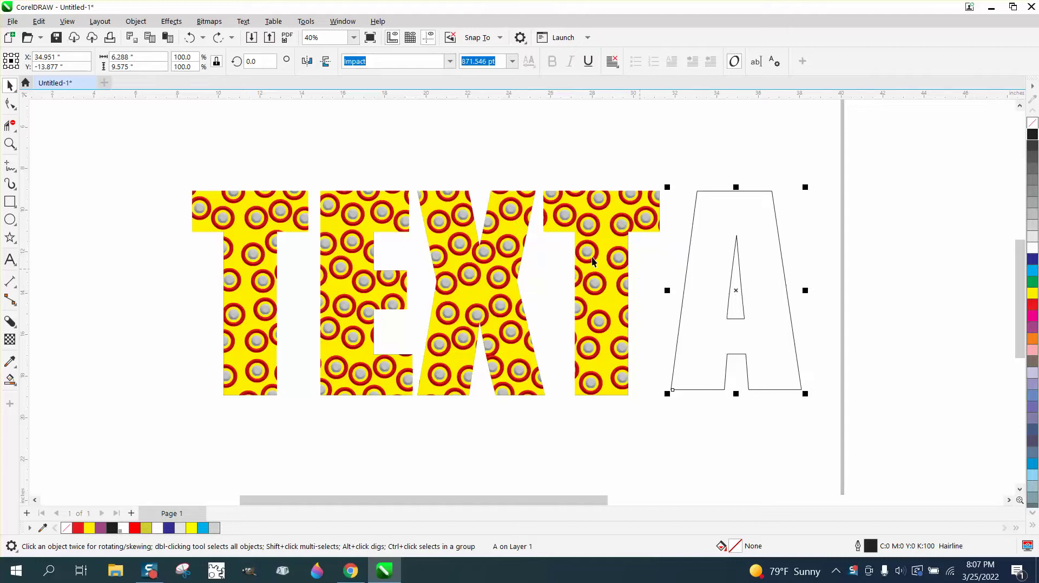
{"action": "left_click", "coordinate": [301, 222]}
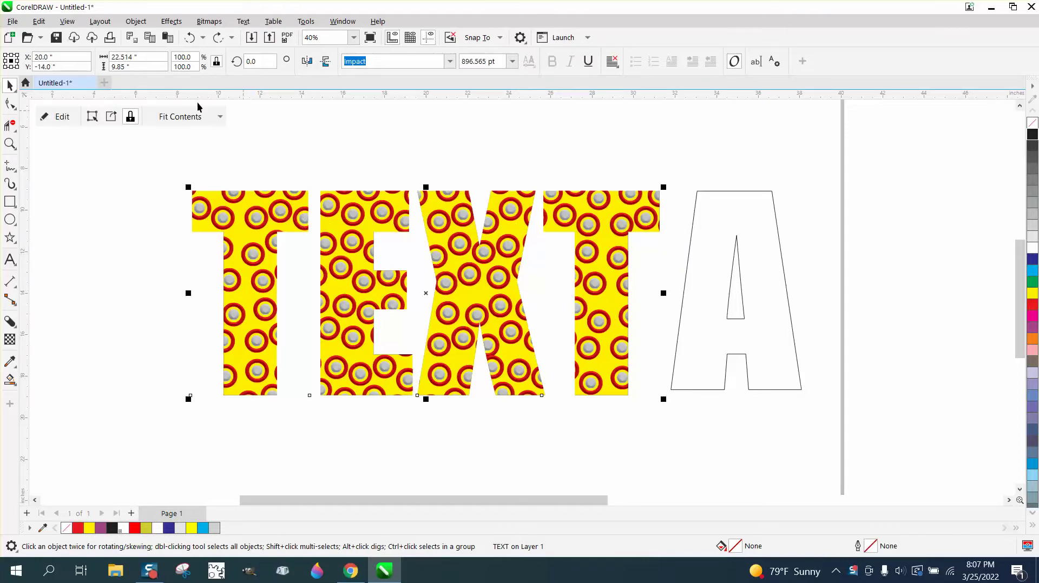
{"action": "left_click", "coordinate": [136, 21]}
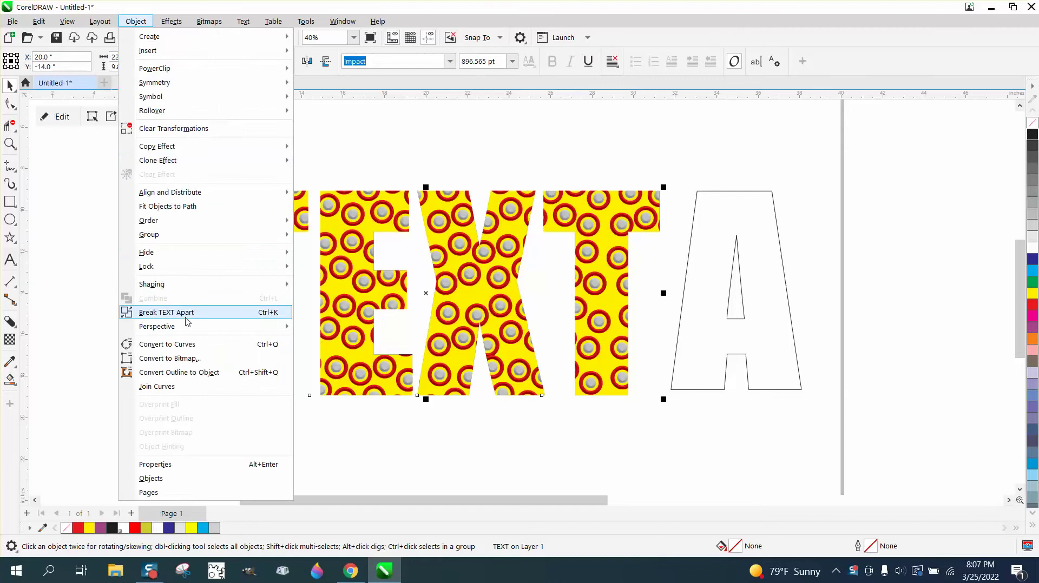
{"action": "left_click", "coordinate": [188, 373]}
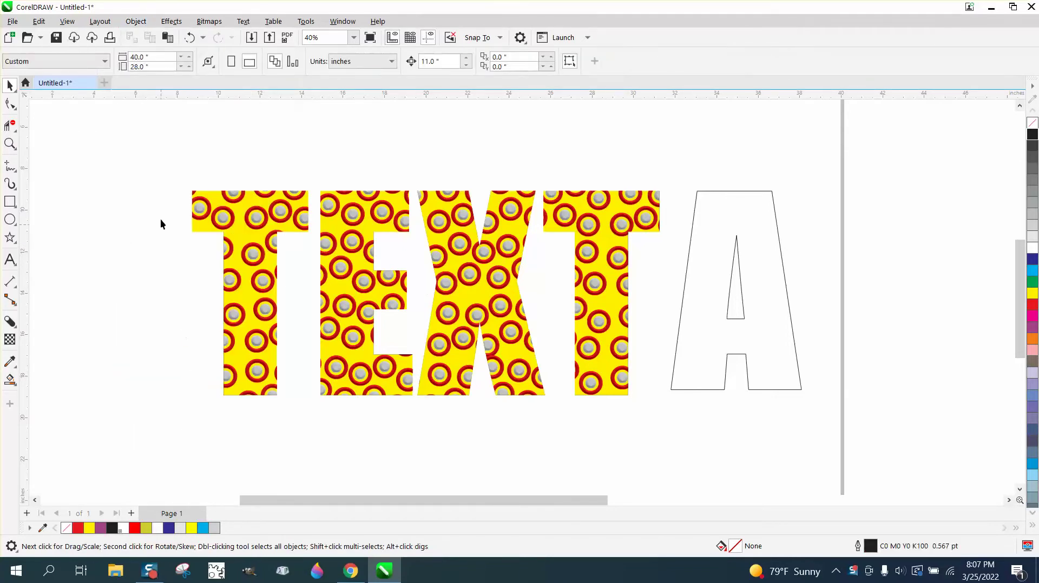
Create a boundary curve around the TEXT letters and drag it below them
{"action": "left_click_drag", "start_coordinate": [733, 396], "coordinate": [731, 396]}
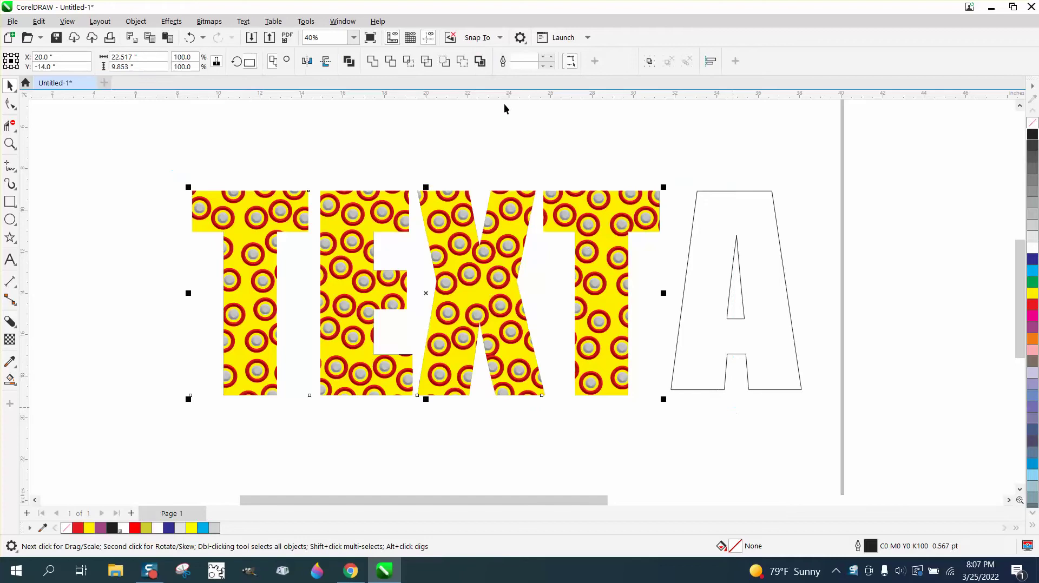
{"action": "left_click", "coordinate": [480, 62]}
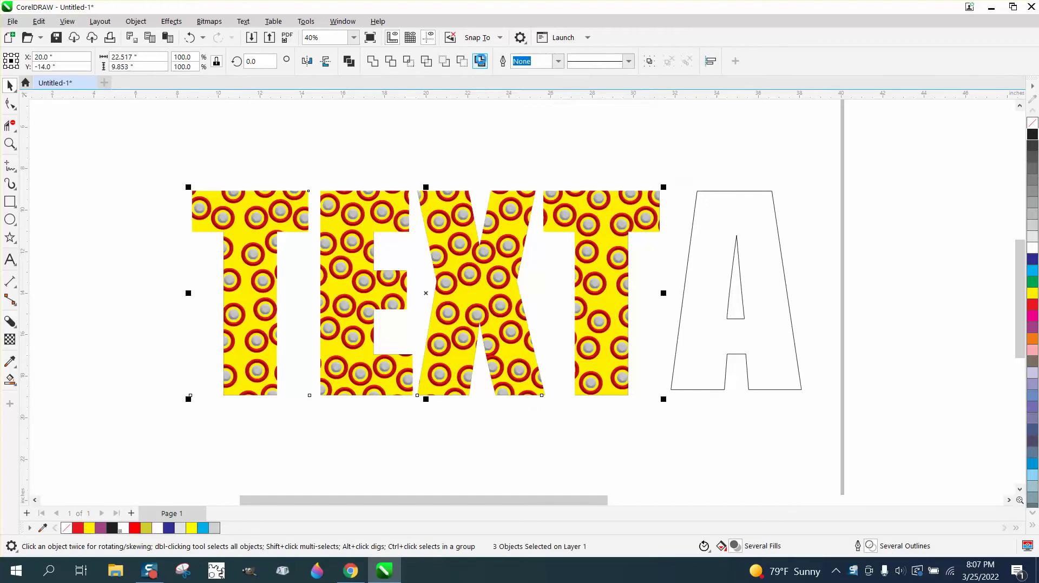
{"action": "left_click_drag", "start_coordinate": [595, 190], "coordinate": [596, 419]}
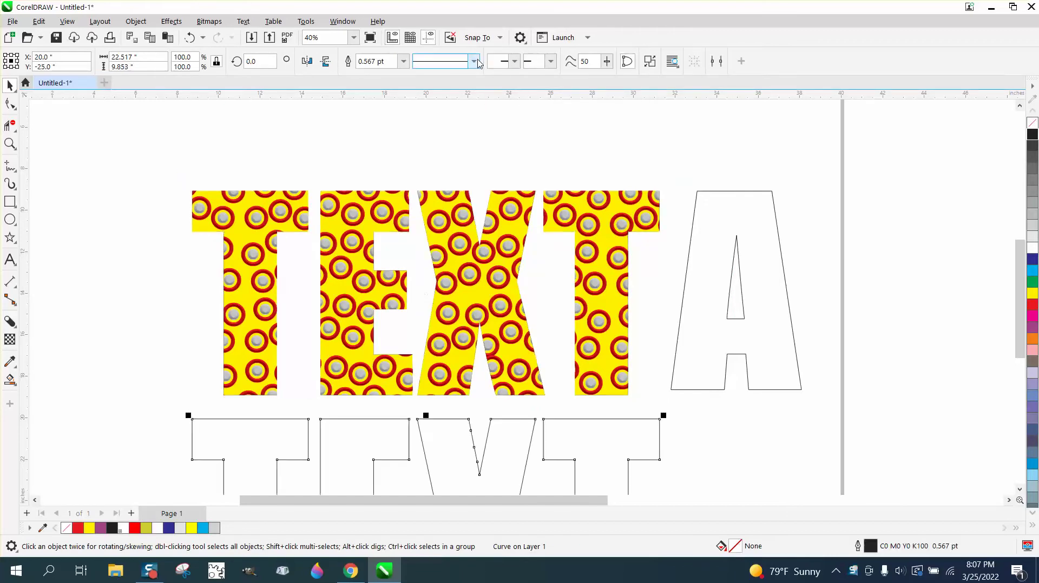
Fill the lower TEXT boundary solid yellow and select its outlined letter A
{"action": "scroll", "coordinate": [548, 222], "scroll_direction": "down", "scroll_amount": 1}
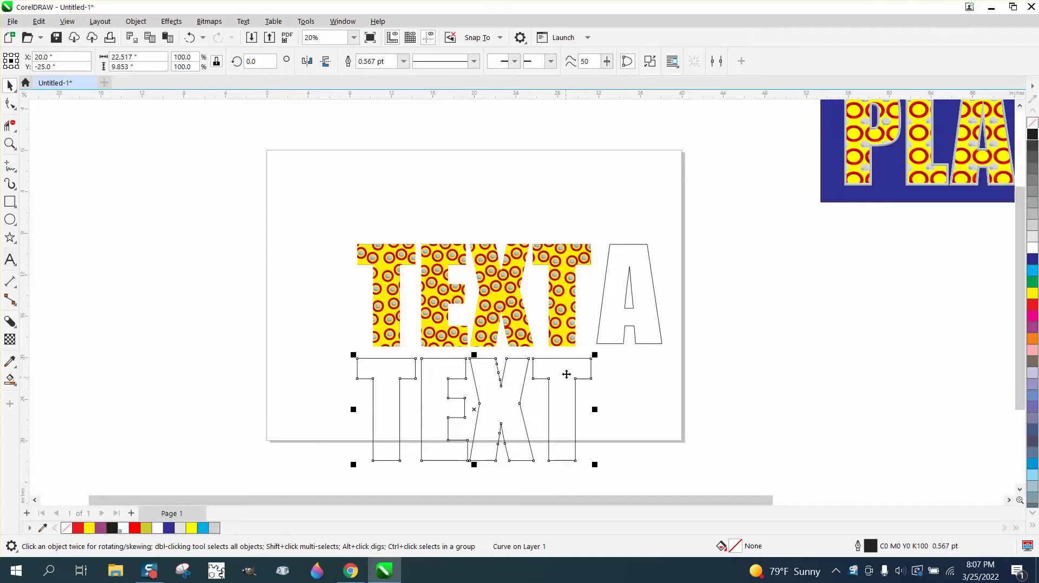
{"action": "left_click", "coordinate": [1033, 295]}
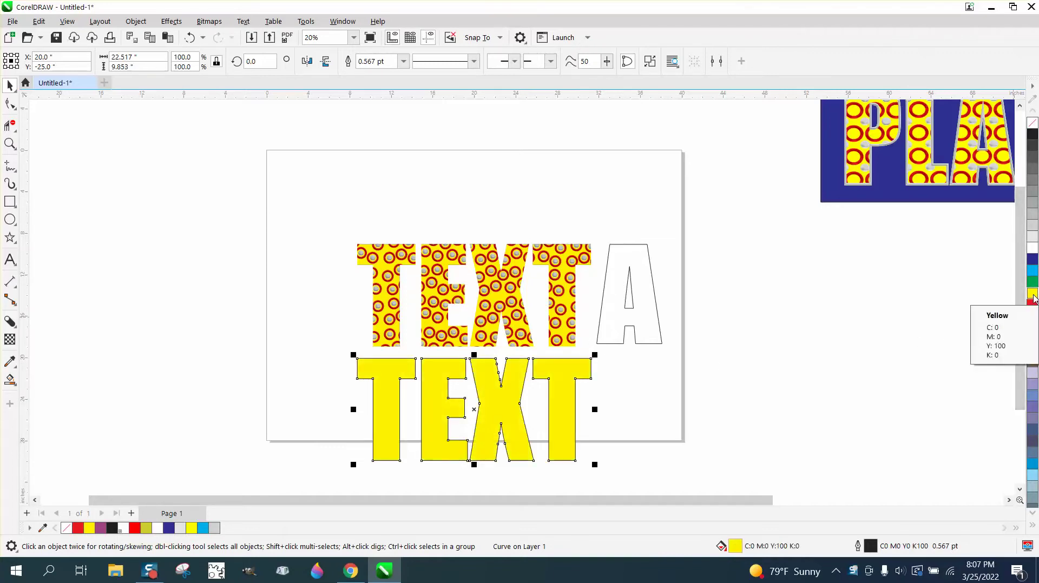
{"action": "left_click", "coordinate": [631, 327]}
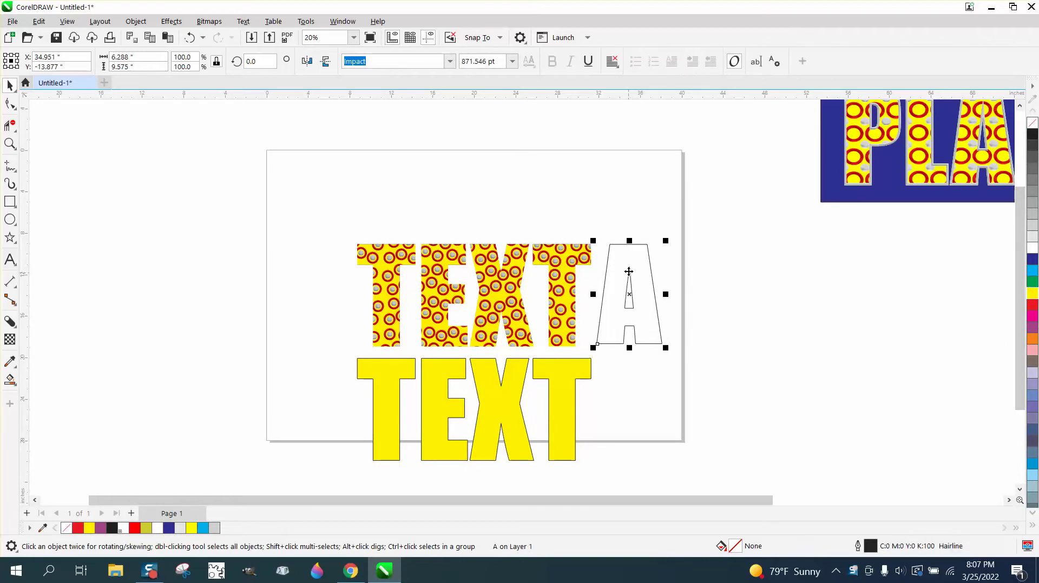
Convert the A's outline to a black-outlined single curve and duplicate it below
{"action": "left_click", "coordinate": [136, 22]}
{"action": "left_click", "coordinate": [185, 373]}
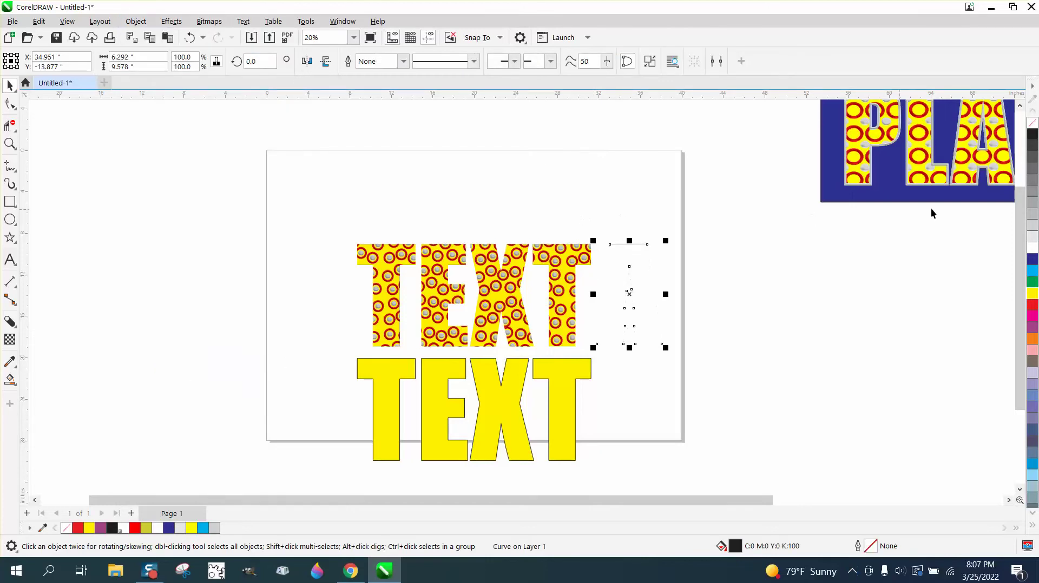
{"action": "right_click", "coordinate": [1032, 135]}
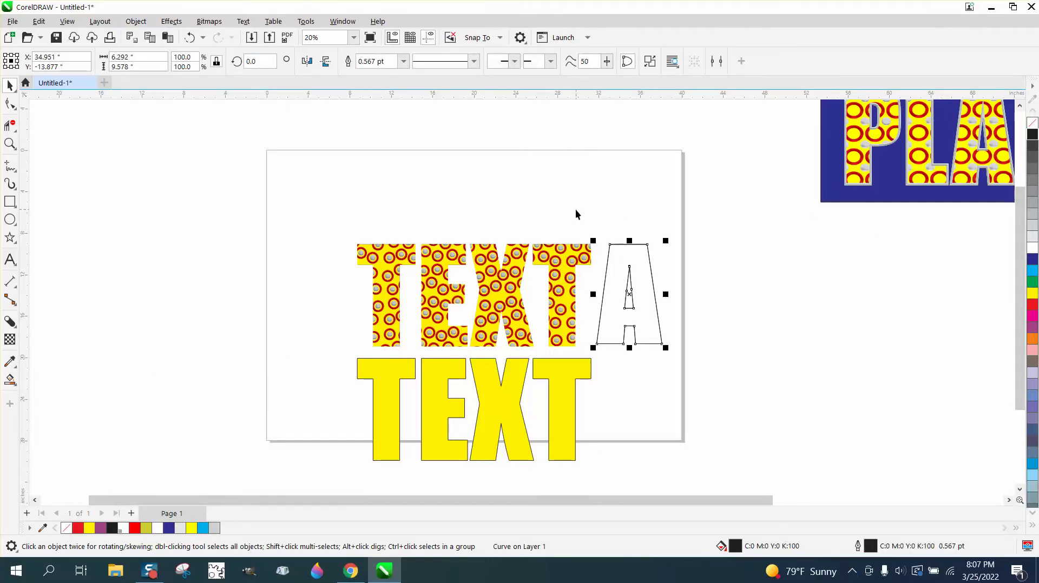
{"action": "key", "text": "ctrl+k"}
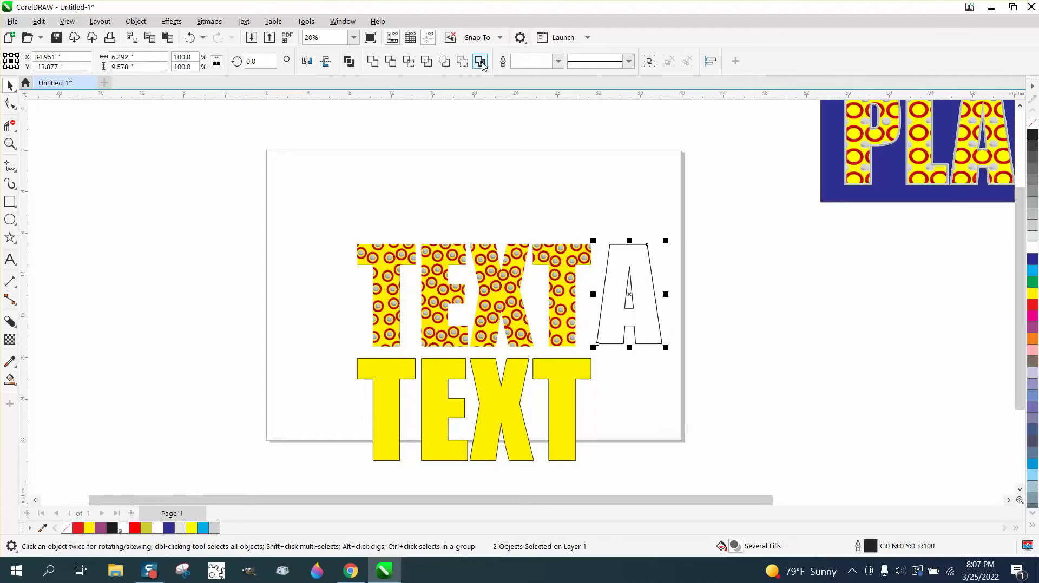
{"action": "key", "text": "ctrl+l"}
{"action": "key", "text": "ctrl+d"}
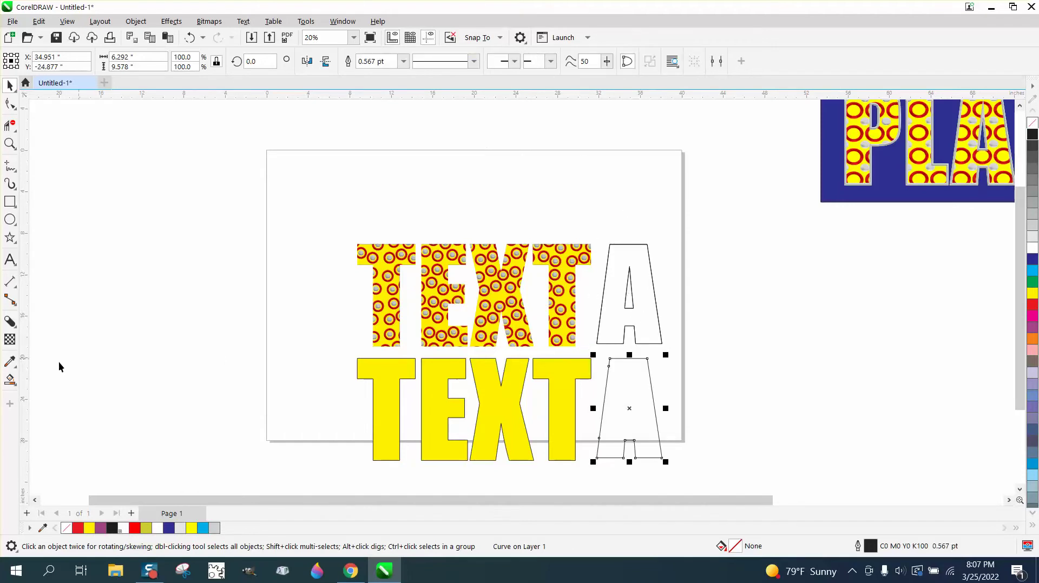
Smart Fill the A's inner triangle, then remove its fill and give it a black outline
{"action": "left_click", "coordinate": [10, 380]}
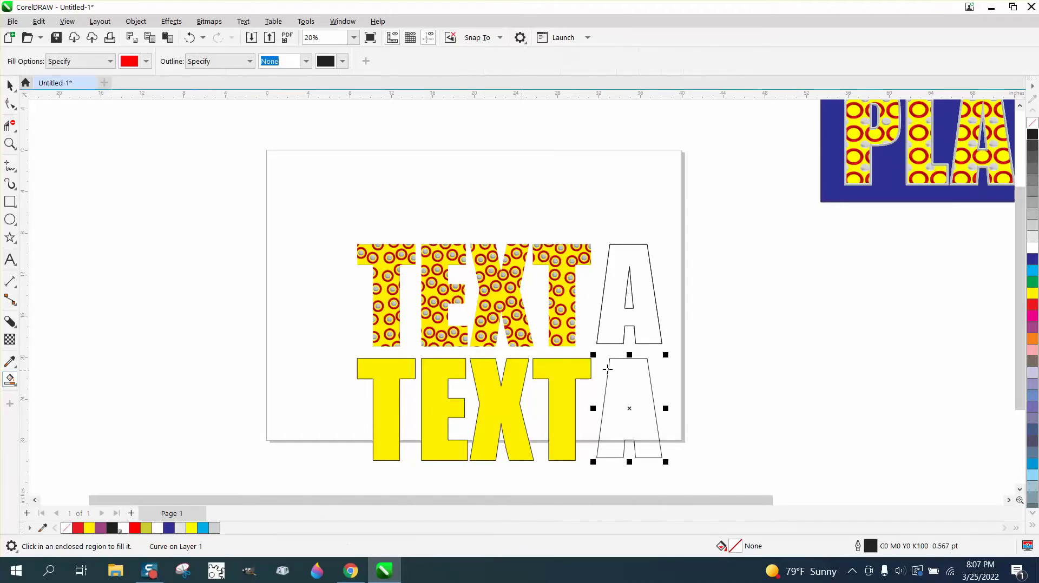
{"action": "left_click", "coordinate": [630, 304]}
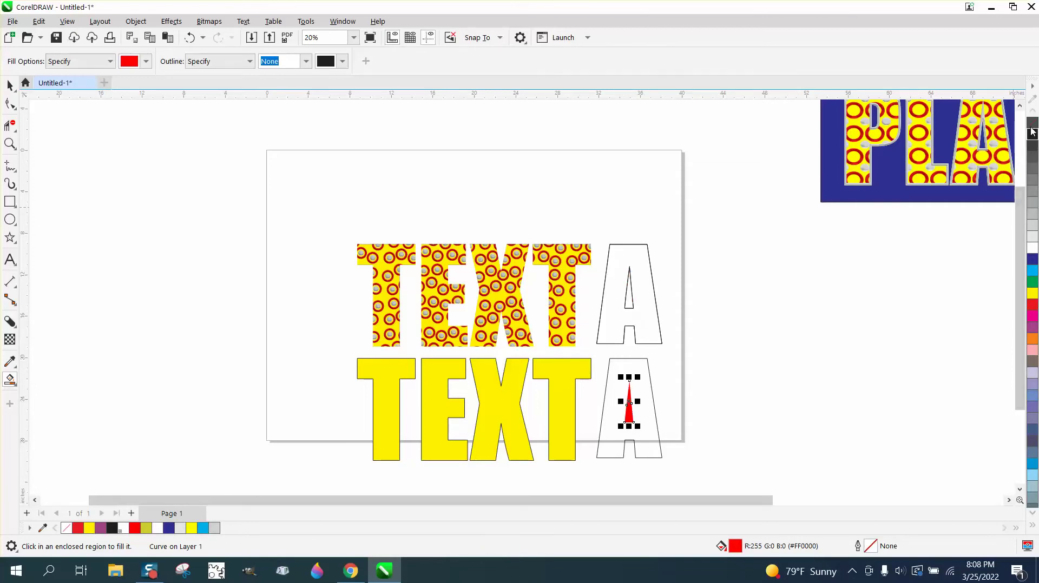
{"action": "left_click", "coordinate": [1032, 124]}
{"action": "right_click", "coordinate": [1032, 134]}
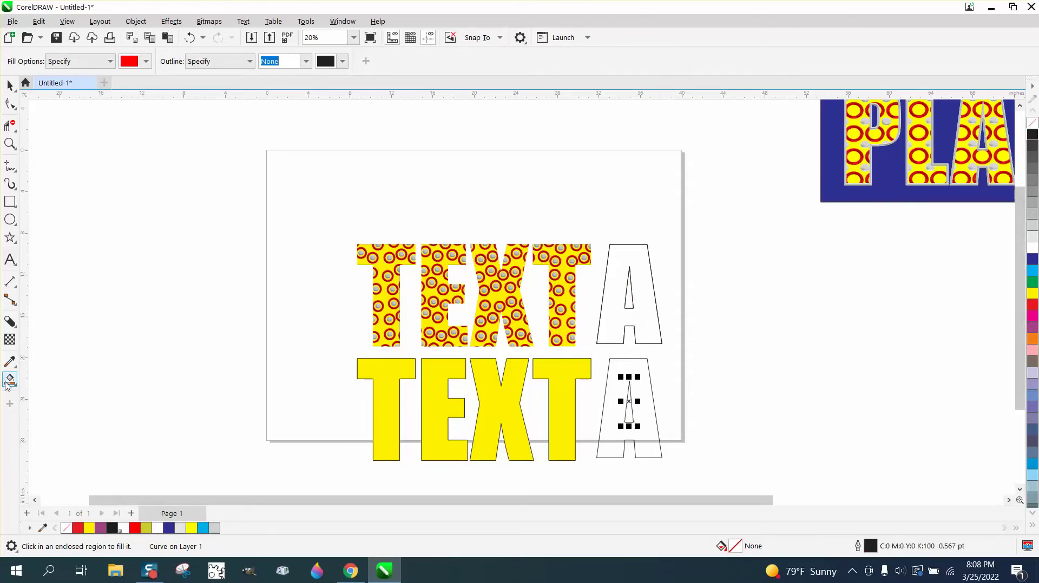
Smart Fill a new A shape from the lower A, nudge it right, and set no fill with yellow outline
{"action": "left_click", "coordinate": [646, 410]}
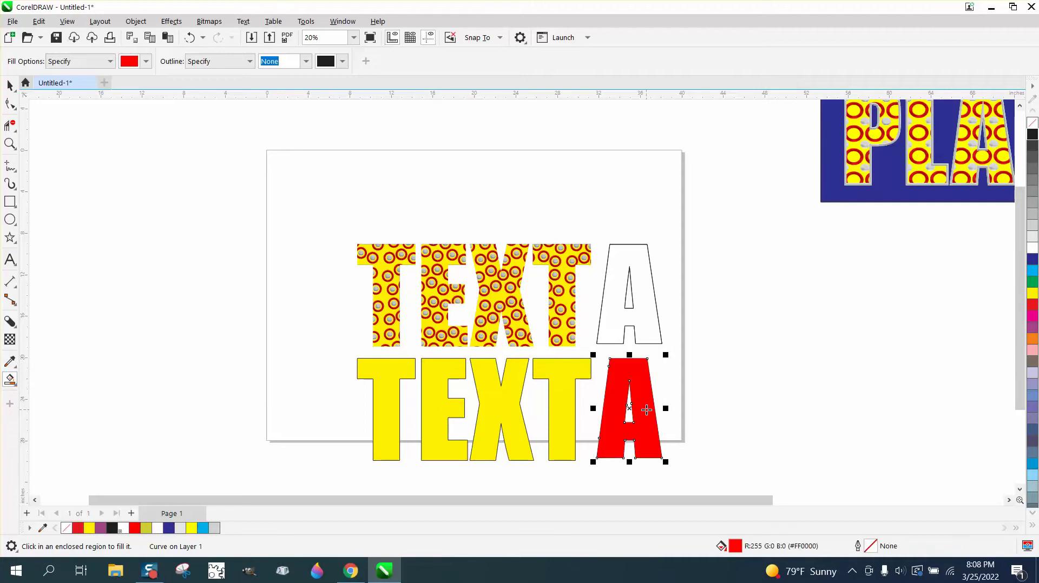
{"action": "left_click", "coordinate": [190, 38]}
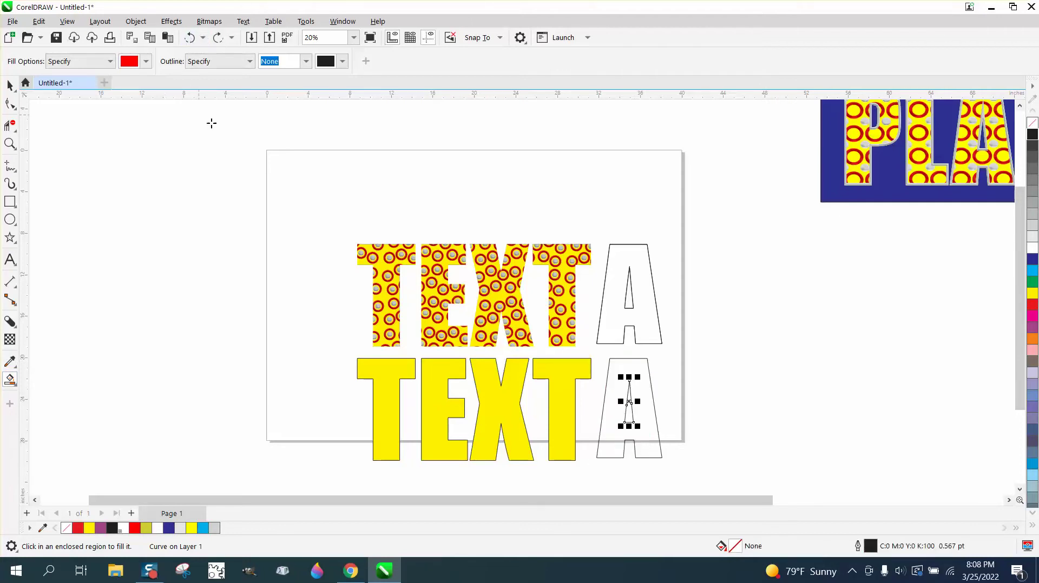
{"action": "left_click", "coordinate": [637, 373]}
{"action": "key", "text": "Right"}
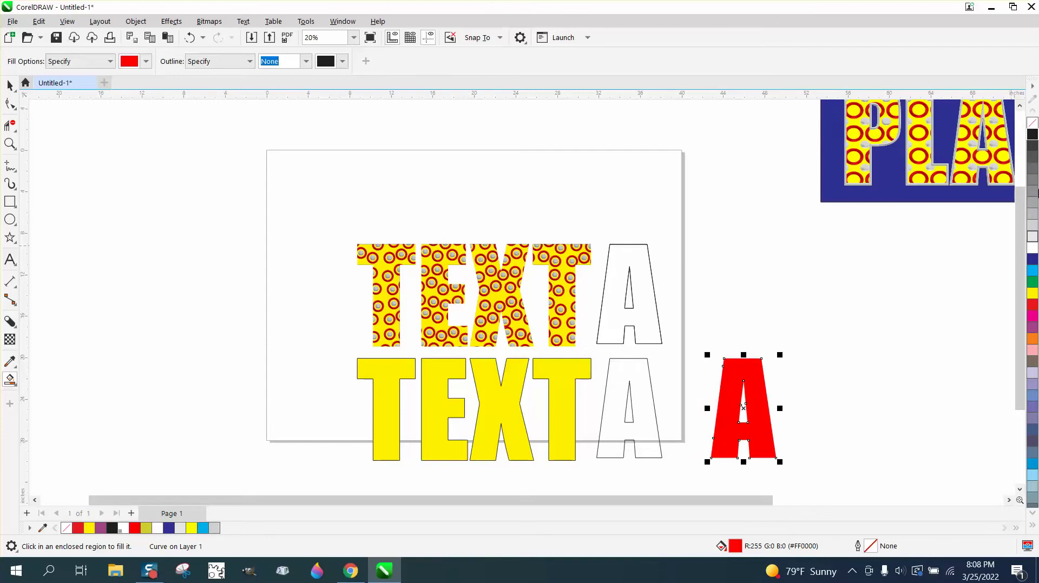
{"action": "left_click", "coordinate": [1032, 124]}
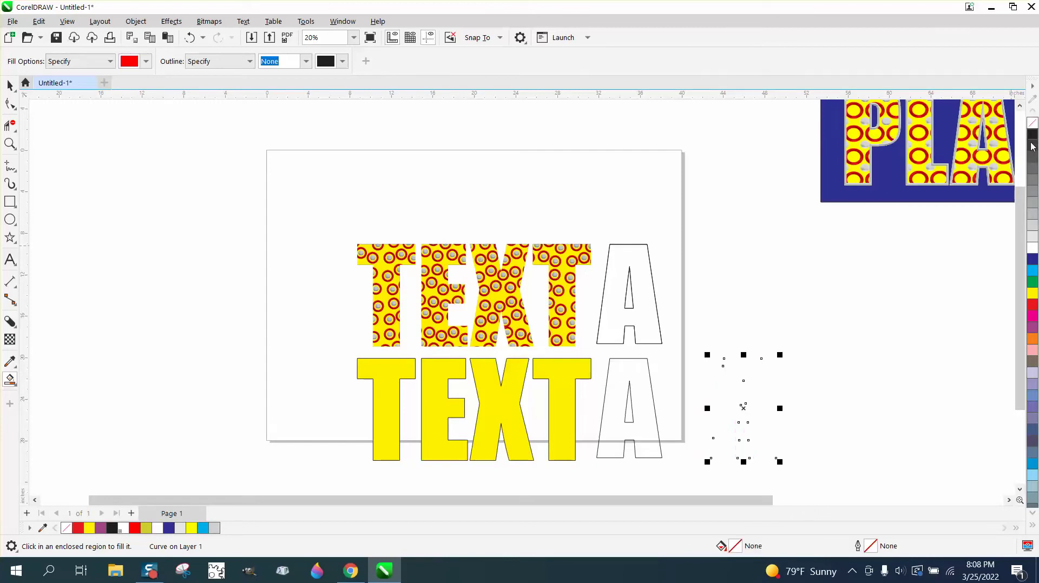
{"action": "right_click", "coordinate": [1032, 295]}
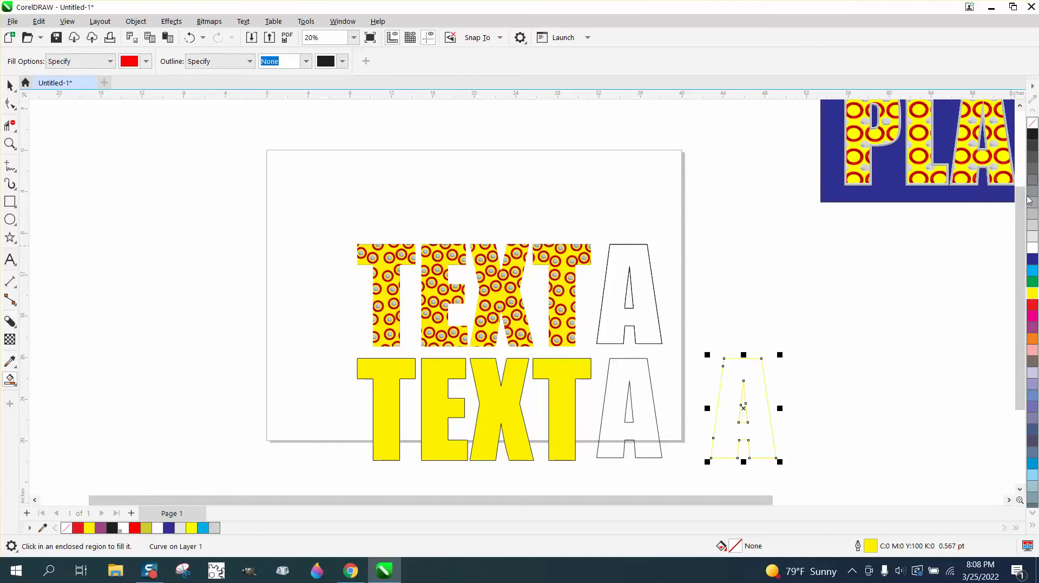
Fill the lone A at the far right solid yellow, returning to the Pick tool
{"action": "left_click", "coordinate": [1032, 295]}
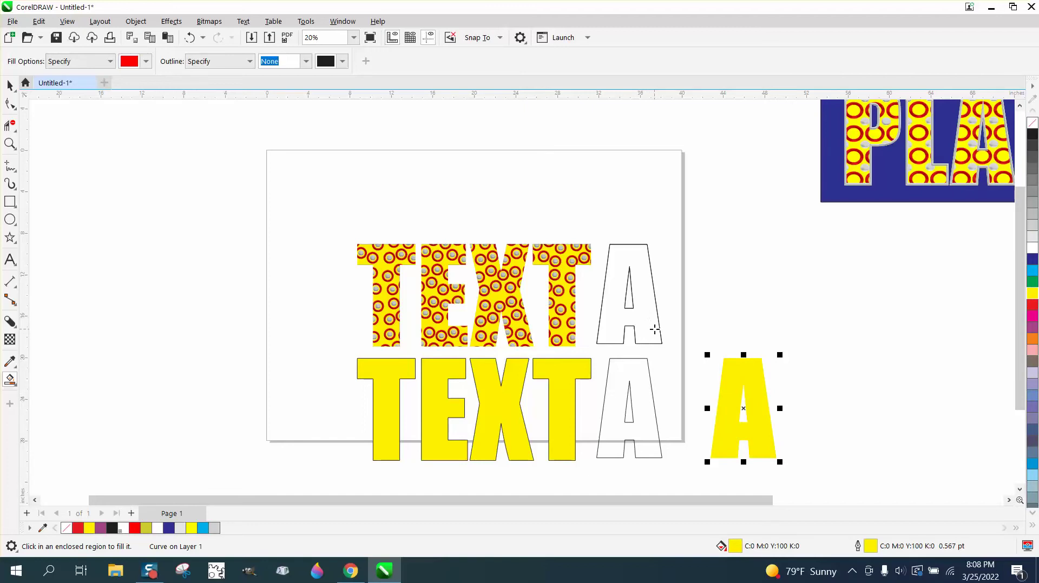
{"action": "left_click", "coordinate": [9, 85]}
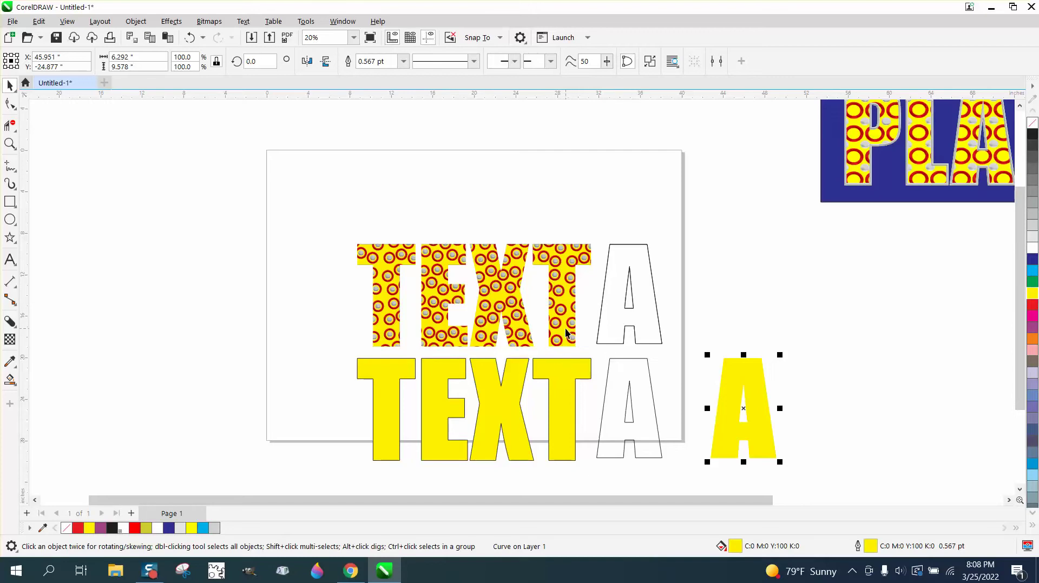
Combine the patterned TEXT letters and send a green-filled duplicate to the back of the page
{"action": "left_click_drag", "start_coordinate": [332, 212], "coordinate": [616, 350]}
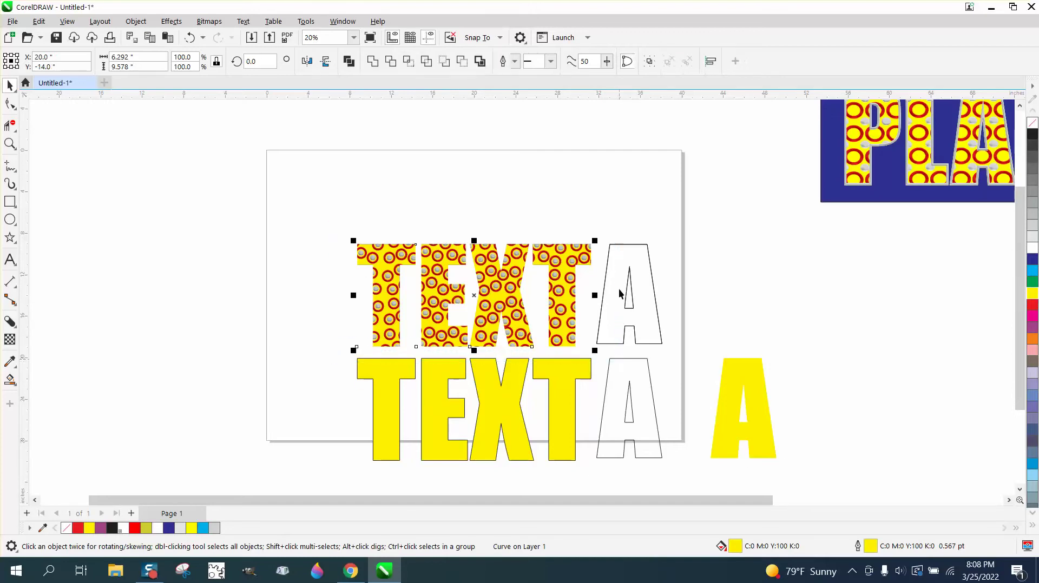
{"action": "left_click", "coordinate": [479, 61]}
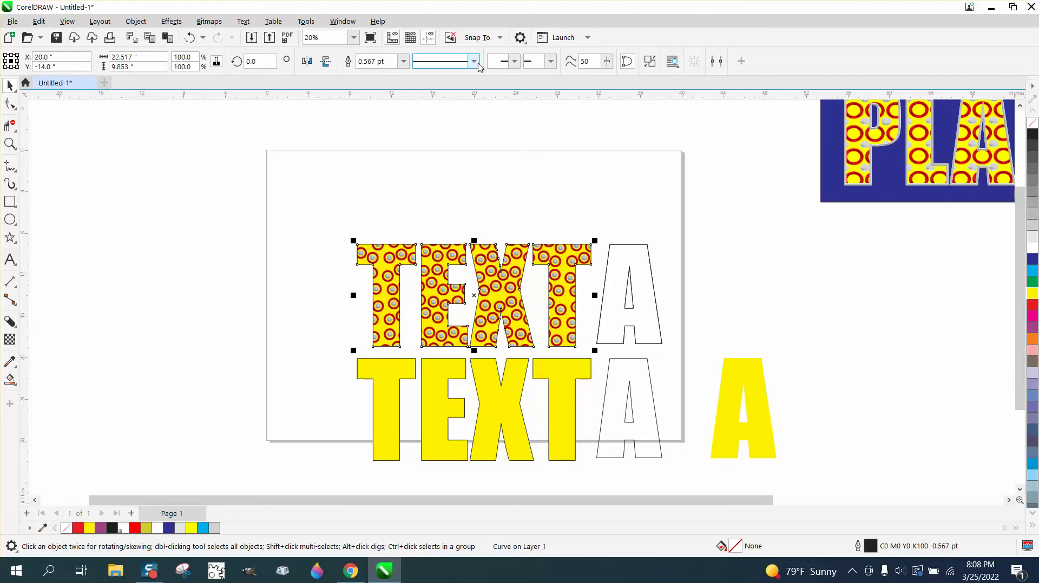
{"action": "key", "text": "ctrl+d"}
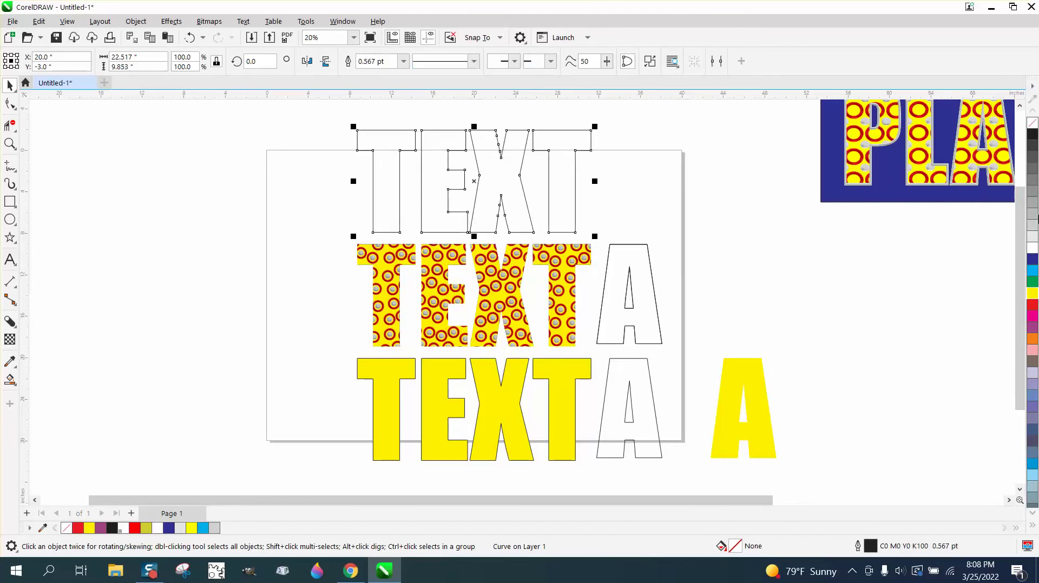
{"action": "left_click", "coordinate": [1034, 281]}
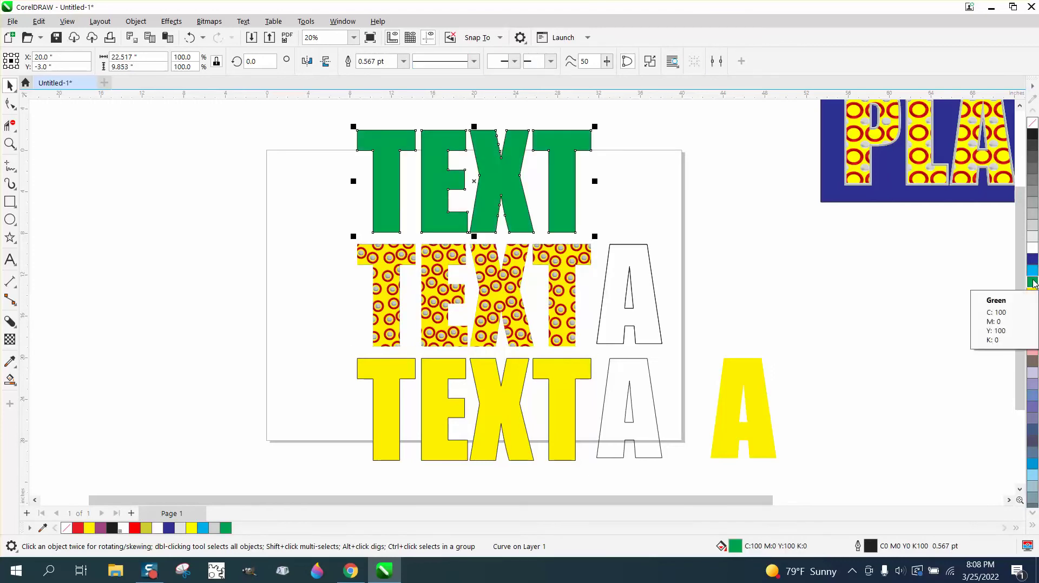
{"action": "left_click", "coordinate": [136, 21]}
{"action": "mouse_move", "coordinate": [186, 221]}
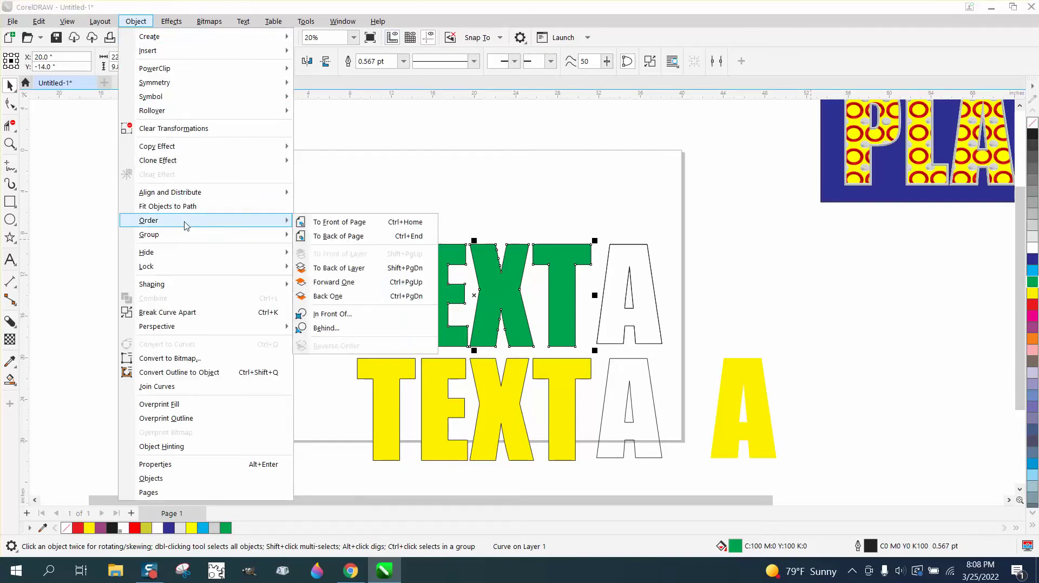
{"action": "left_click", "coordinate": [338, 235]}
Drag the patterned TEXT off the page to the left, undoing and then redoing the move
{"action": "left_click", "coordinate": [381, 266]}
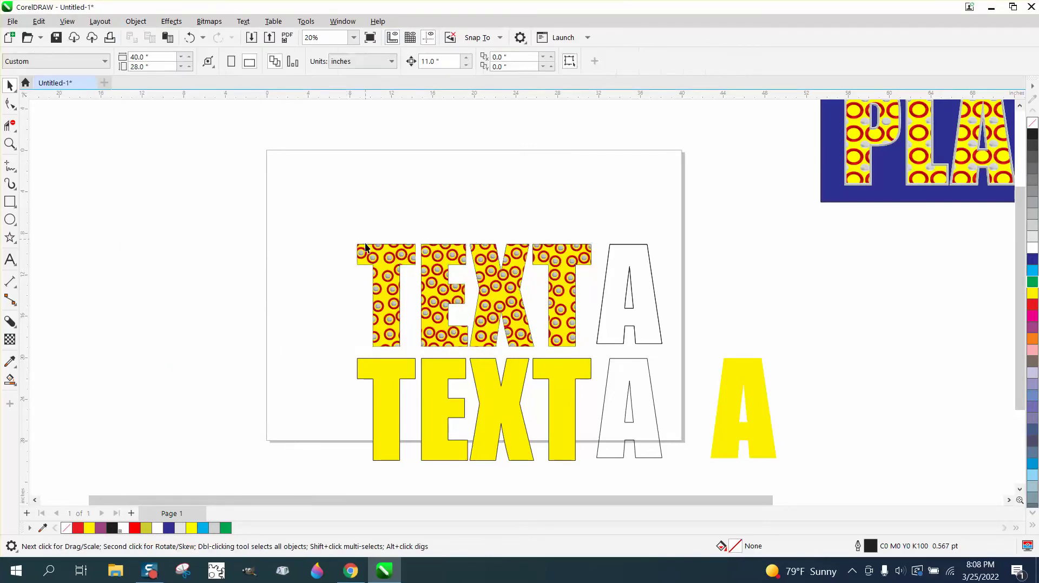
{"action": "left_click_drag", "start_coordinate": [381, 266], "coordinate": [140, 233]}
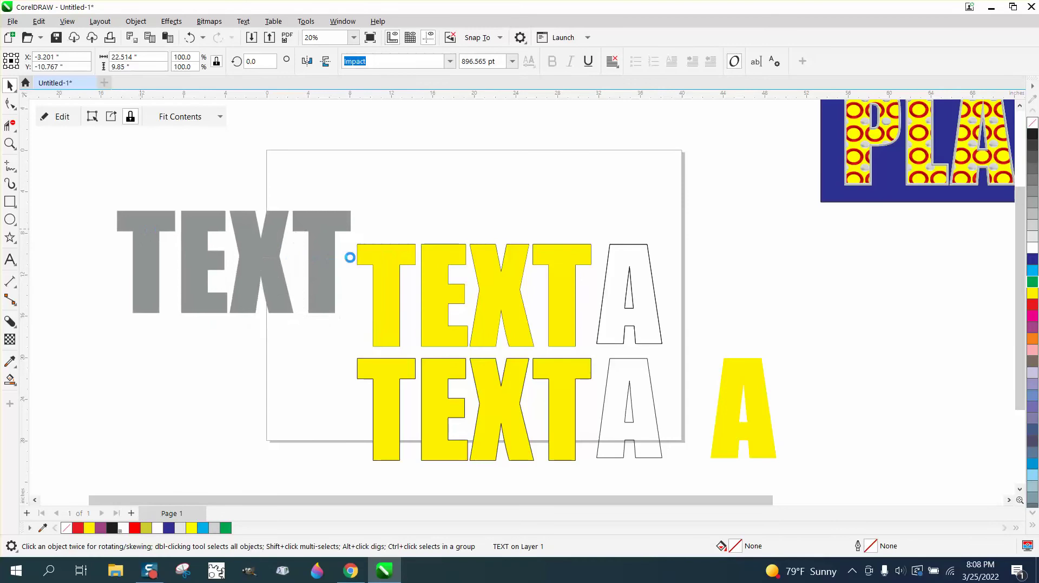
{"action": "left_click", "coordinate": [203, 38]}
{"action": "left_click", "coordinate": [216, 61]}
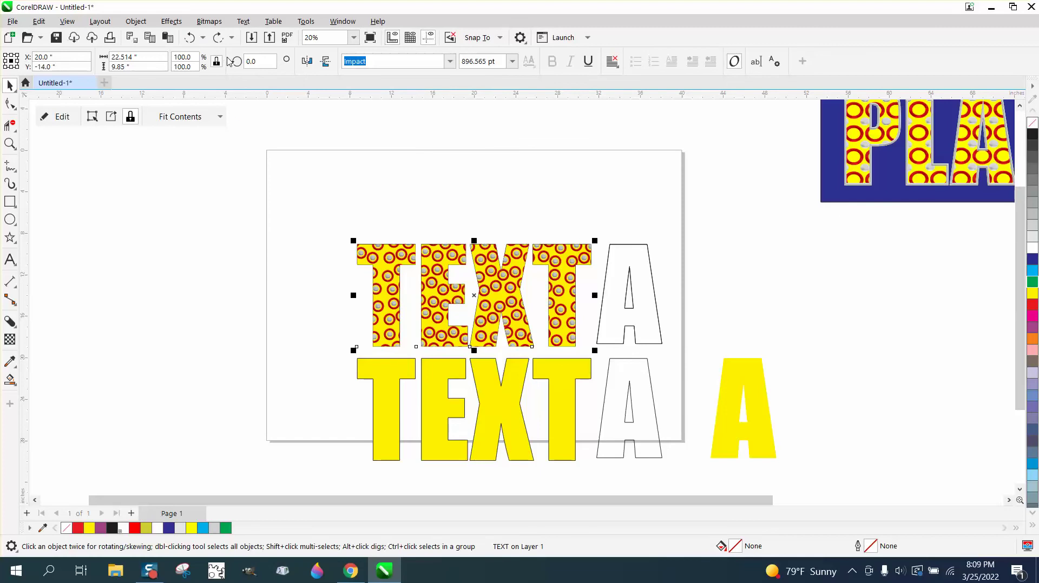
{"action": "key", "text": "ctrl+shift+z"}
Recolour the underlying TEXT green and put the patterned TEXT back on top of it
{"action": "left_click", "coordinate": [440, 260]}
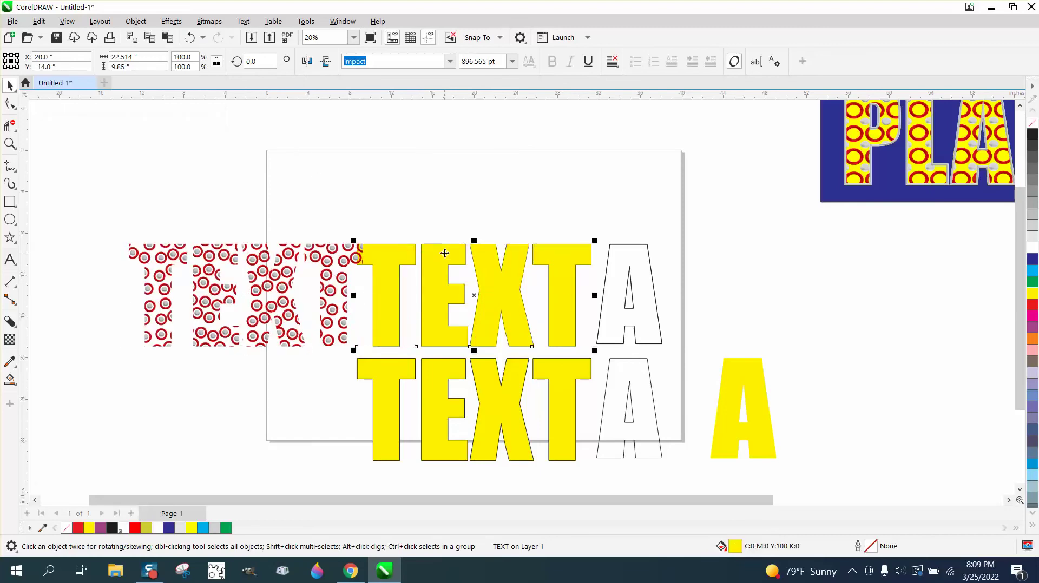
{"action": "left_click", "coordinate": [328, 260]}
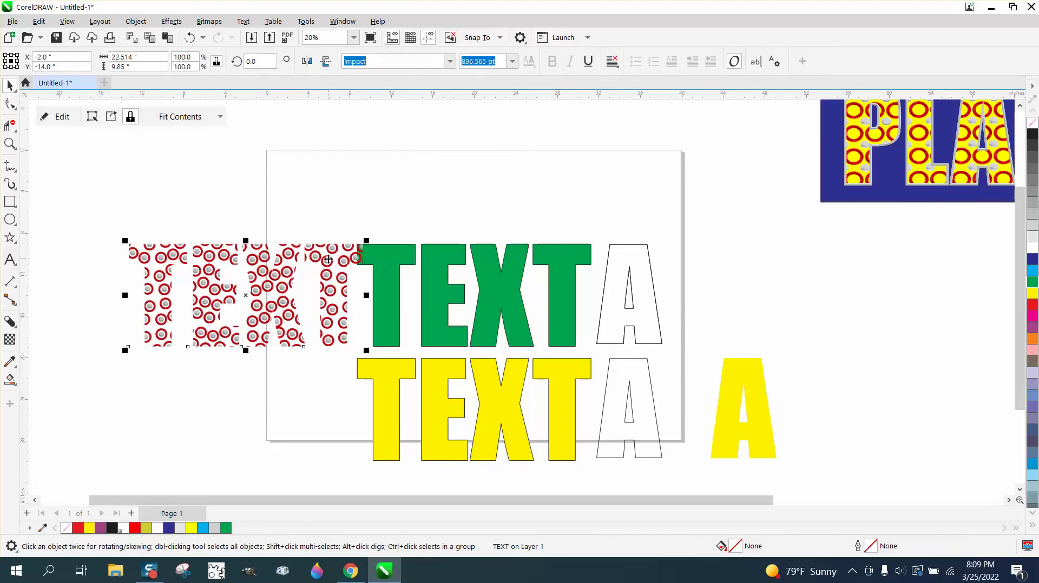
{"action": "key", "text": "ctrl+z"}
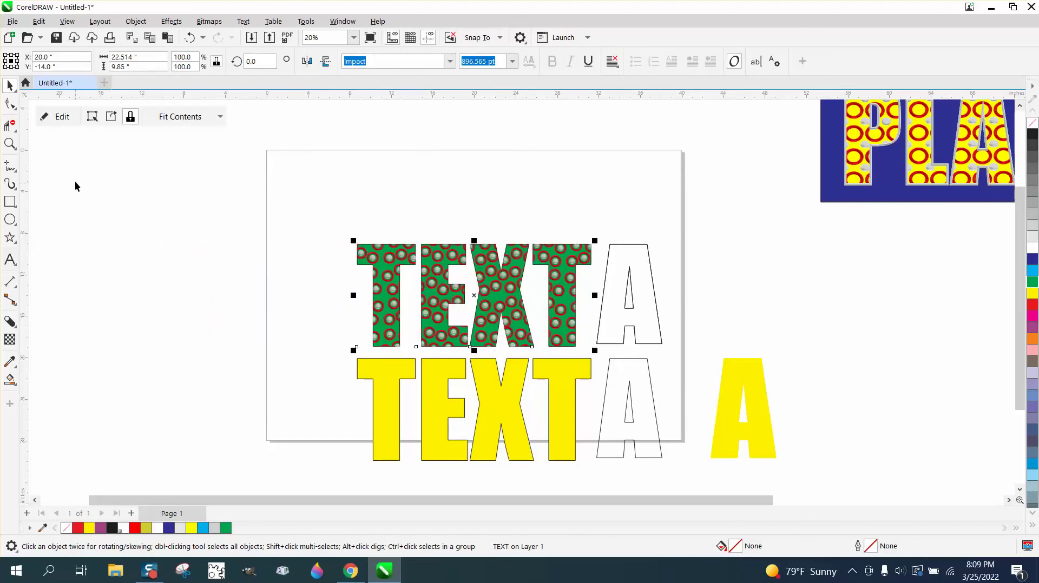
Zoom in on the left green patterned letters, then zoom back out to the whole word
{"action": "left_click", "coordinate": [10, 143]}
{"action": "left_click_drag", "start_coordinate": [336, 232], "coordinate": [486, 305]}
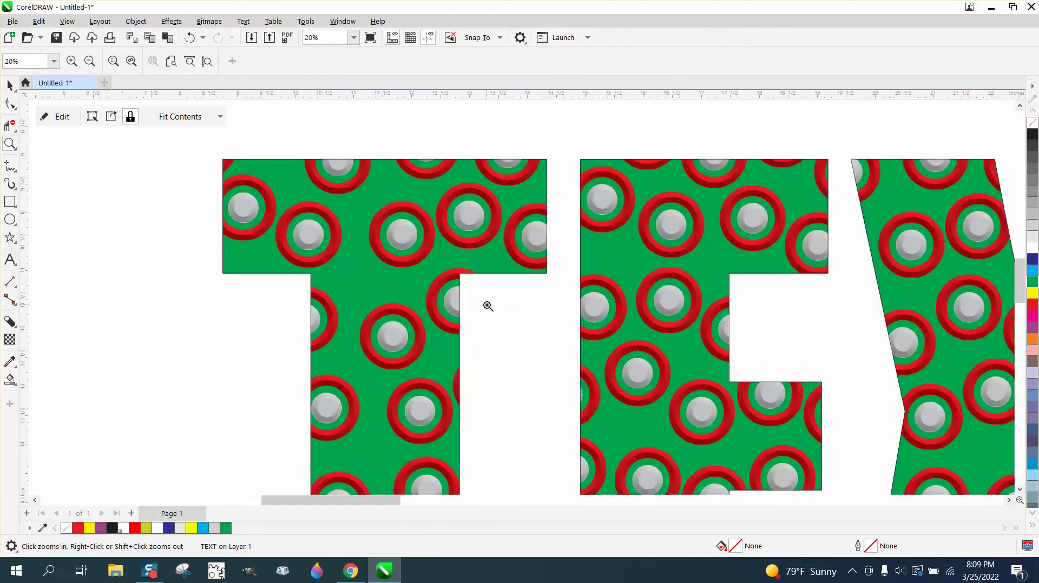
{"action": "right_click", "coordinate": [348, 208]}
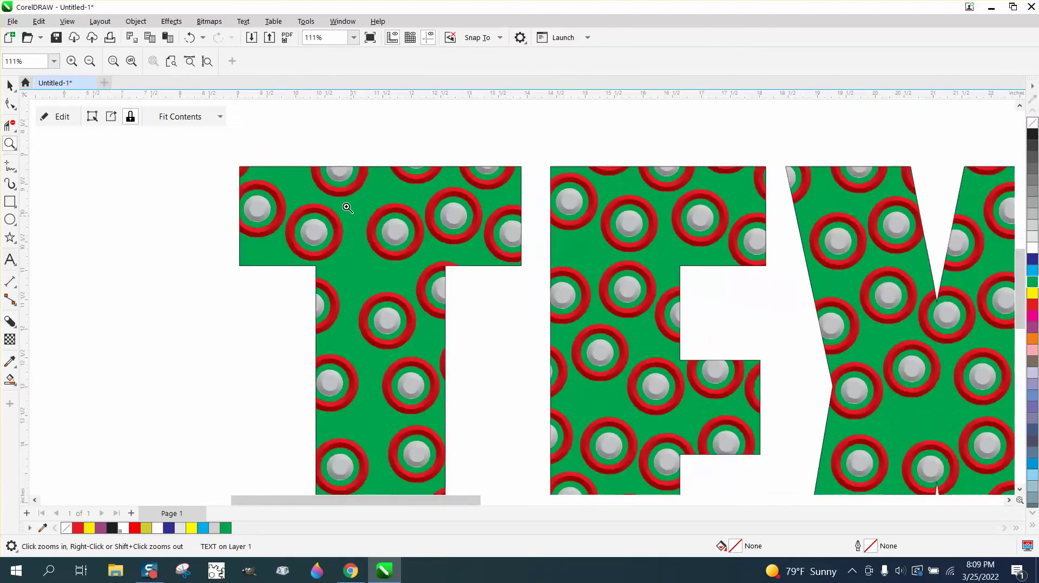
{"action": "right_click", "coordinate": [347, 208]}
{"action": "right_click", "coordinate": [347, 208]}
{"action": "right_click", "coordinate": [188, 171]}
Marquee-select the stacked green patterned TEXT objects and create a Boundary curve from them
{"action": "left_click", "coordinate": [10, 85]}
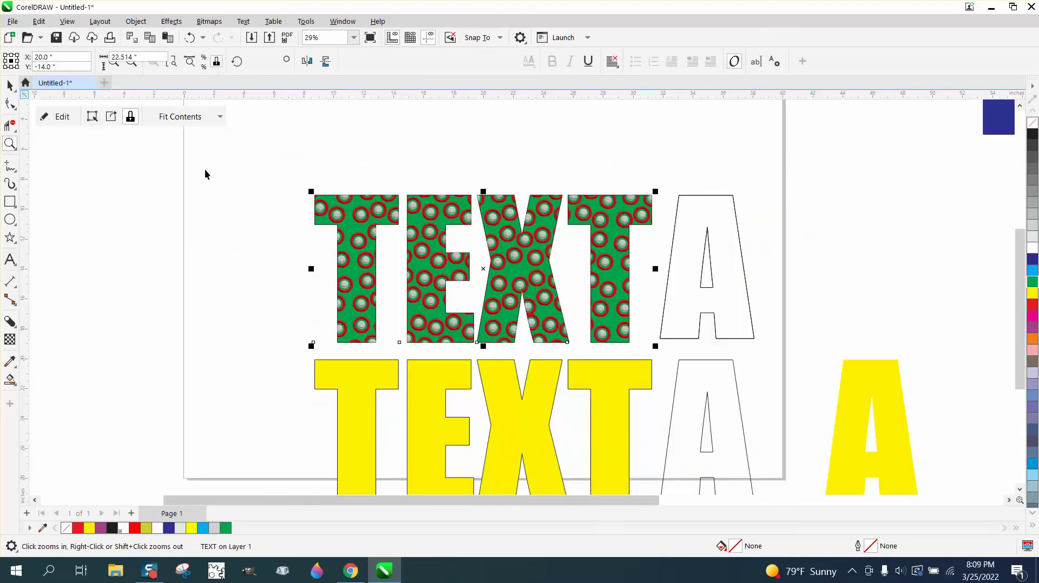
{"action": "left_click_drag", "start_coordinate": [287, 180], "coordinate": [667, 359]}
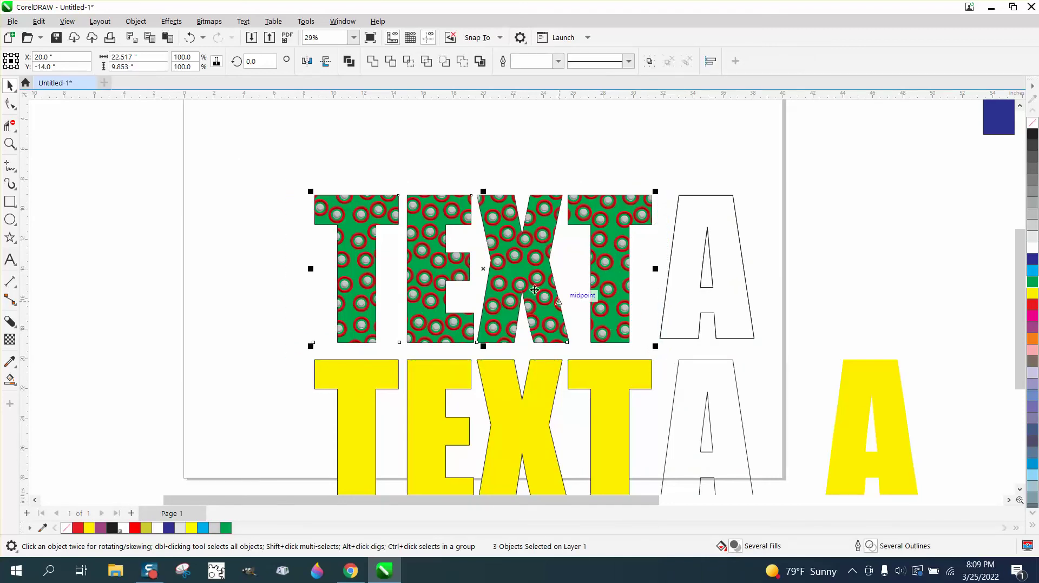
{"action": "left_click", "coordinate": [479, 61]}
{"action": "scroll", "coordinate": [638, 332], "scroll_direction": "down", "scroll_amount": 1}
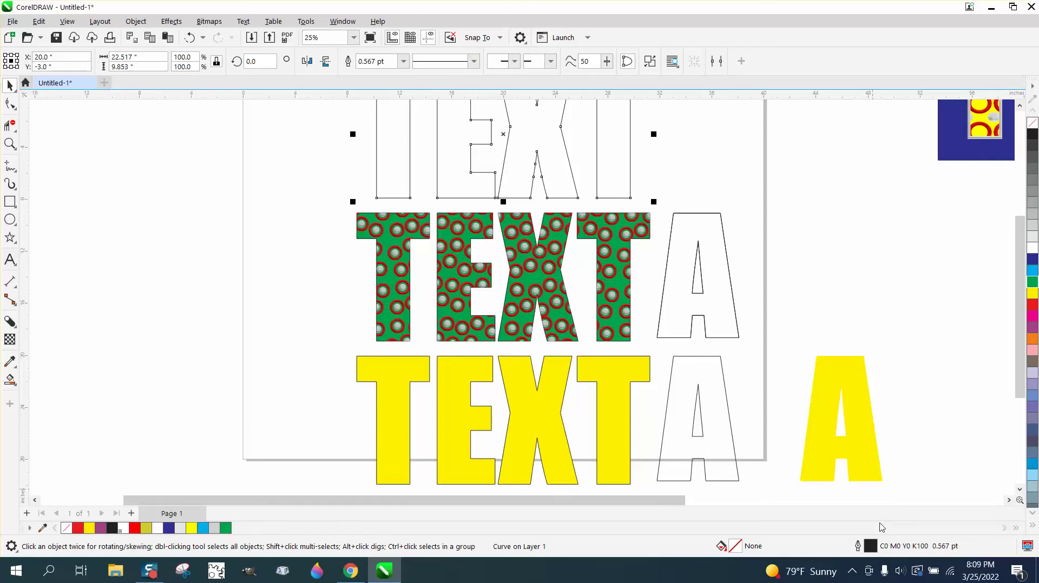
Set the boundary TEXT outline to 16 pt in Outline Pen and colour it 20% grey
{"action": "key", "text": "F12"}
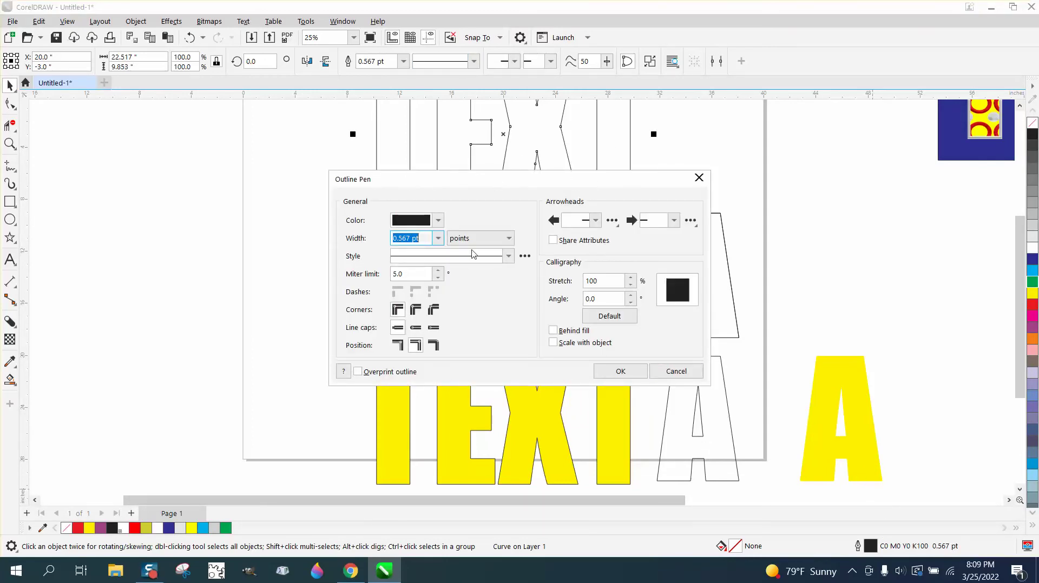
{"action": "left_click", "coordinate": [438, 239]}
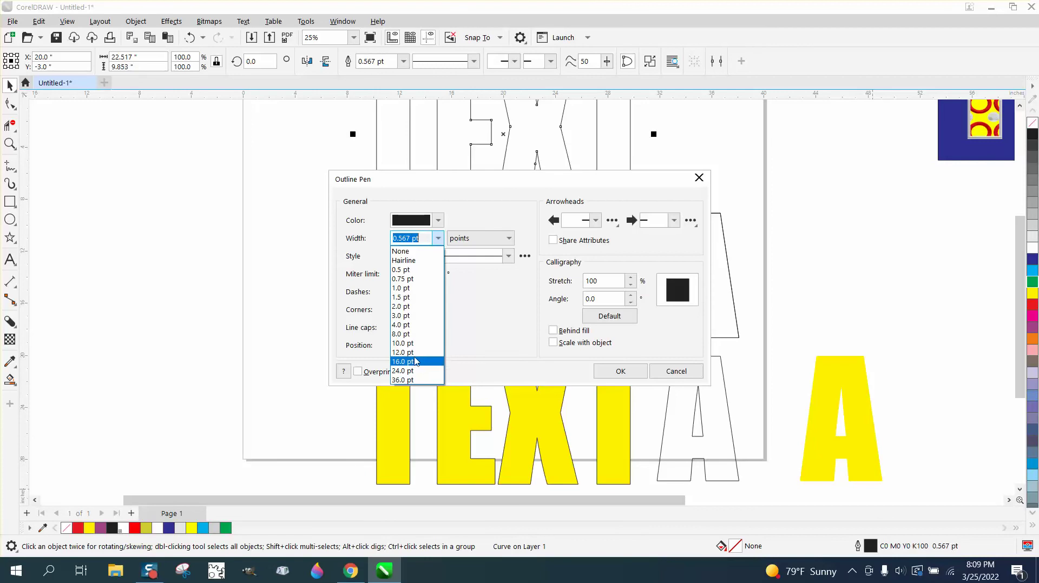
{"action": "key", "text": "Escape"}
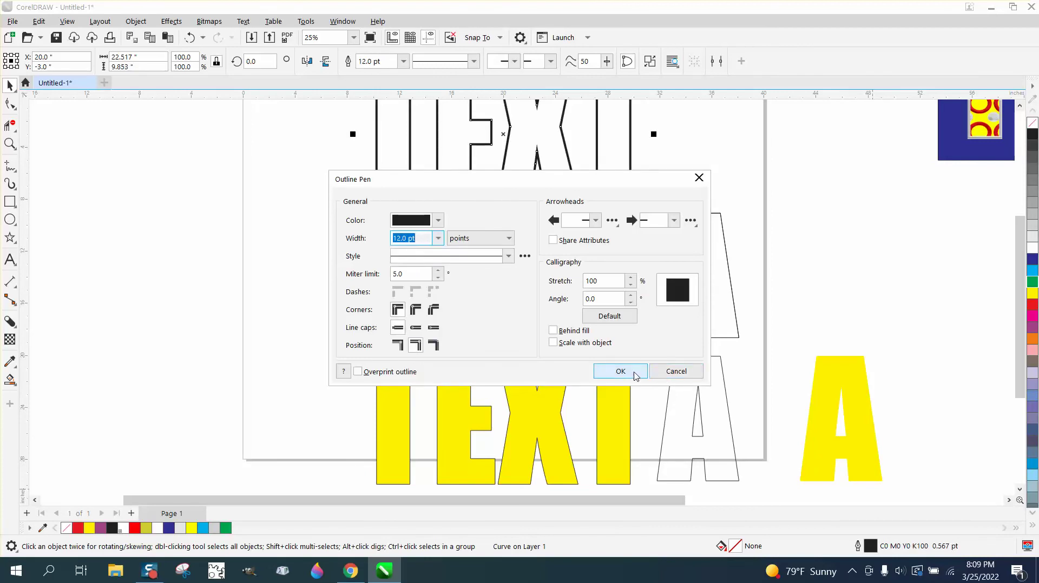
{"action": "left_click", "coordinate": [436, 238]}
{"action": "left_click", "coordinate": [411, 364]}
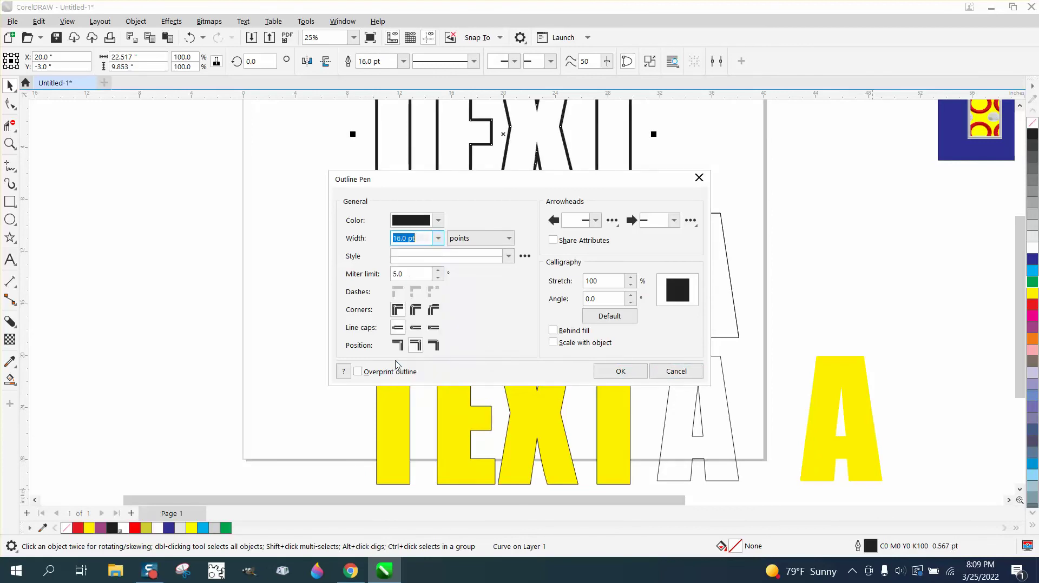
{"action": "left_click", "coordinate": [606, 378]}
{"action": "right_click", "coordinate": [1034, 228]}
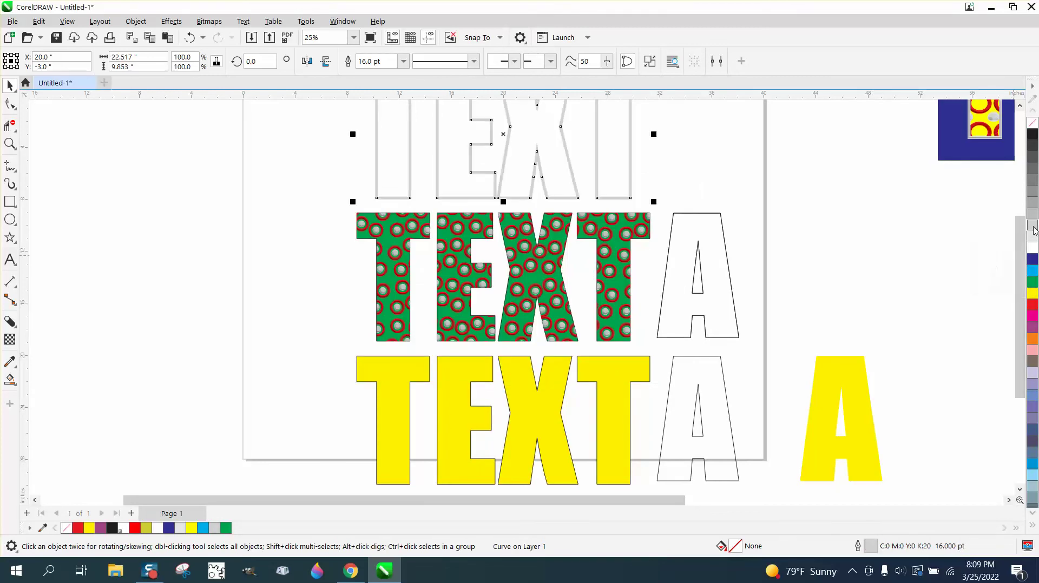
Bring up the Bevel docker and select the grey TEXT outline at the top
{"action": "left_click", "coordinate": [171, 21]}
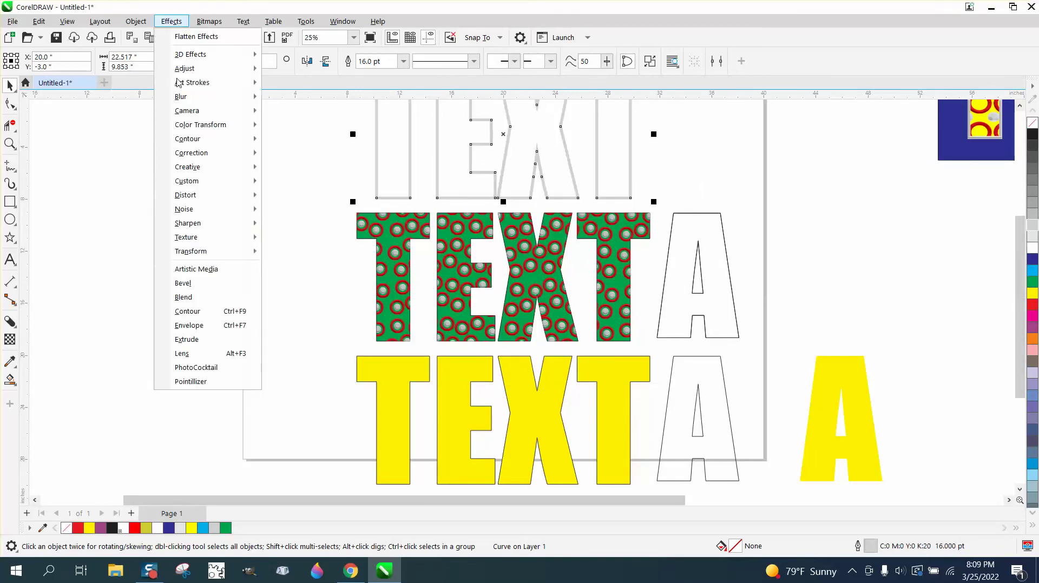
{"action": "left_click", "coordinate": [187, 287]}
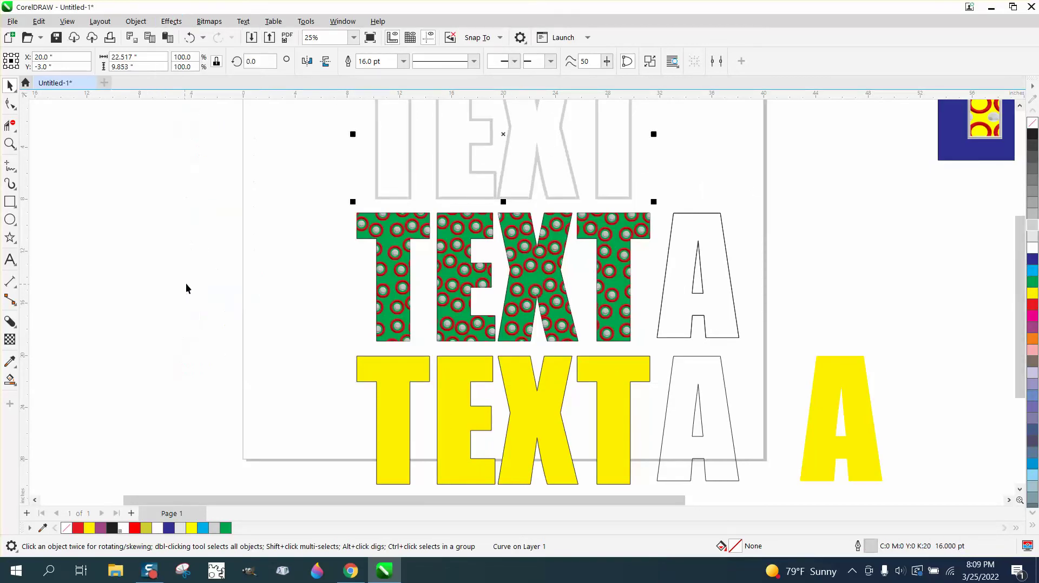
{"action": "left_click", "coordinate": [549, 179]}
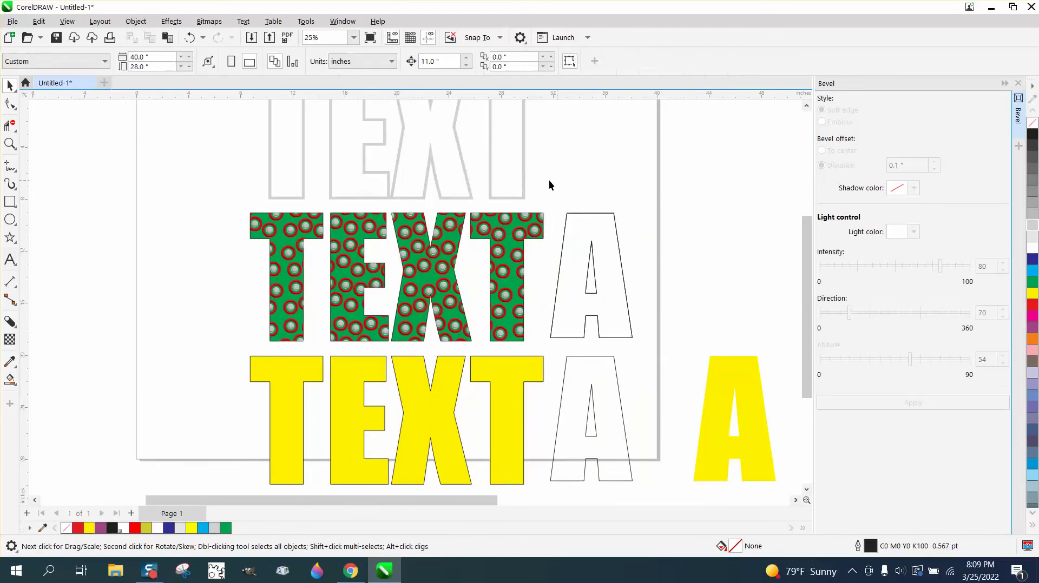
{"action": "left_click", "coordinate": [524, 180]}
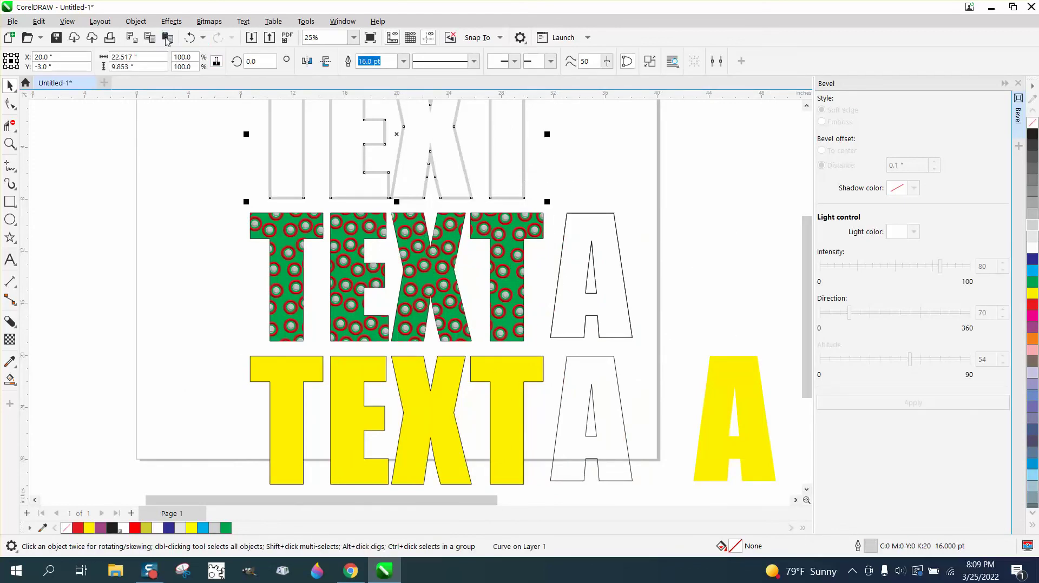
Convert the TEXT outline to an object and apply a 0.1" soft-edge bevel
{"action": "left_click", "coordinate": [135, 21]}
{"action": "left_click", "coordinate": [205, 373]}
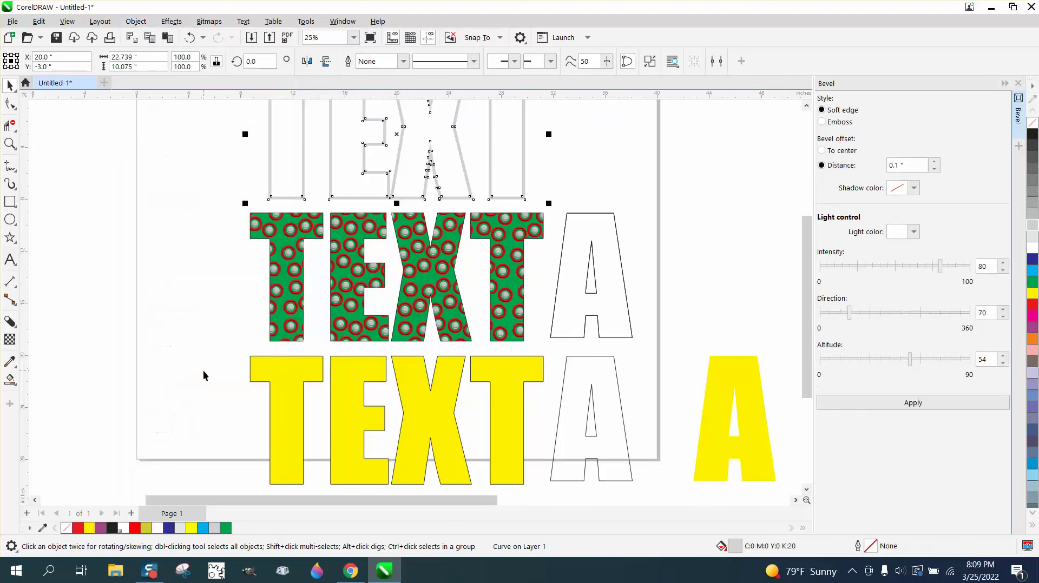
{"action": "left_click", "coordinate": [920, 404]}
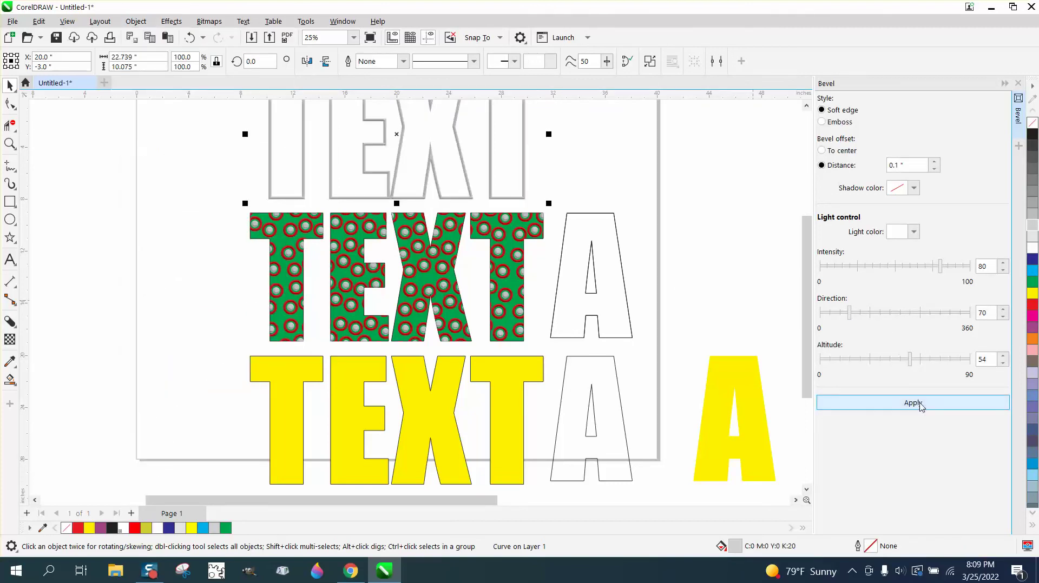
Zoom in on the bevelled top TEXT and bring the frame onto the green letters
{"action": "left_click", "coordinate": [9, 143]}
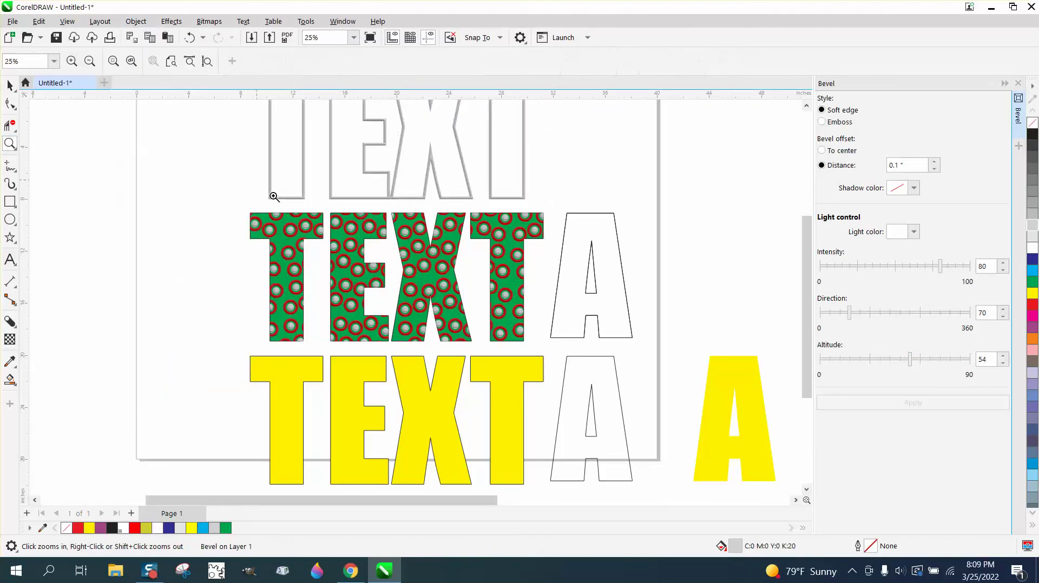
{"action": "left_click_drag", "start_coordinate": [272, 196], "coordinate": [351, 225]}
{"action": "scroll", "coordinate": [332, 215], "scroll_direction": "down", "scroll_amount": 5}
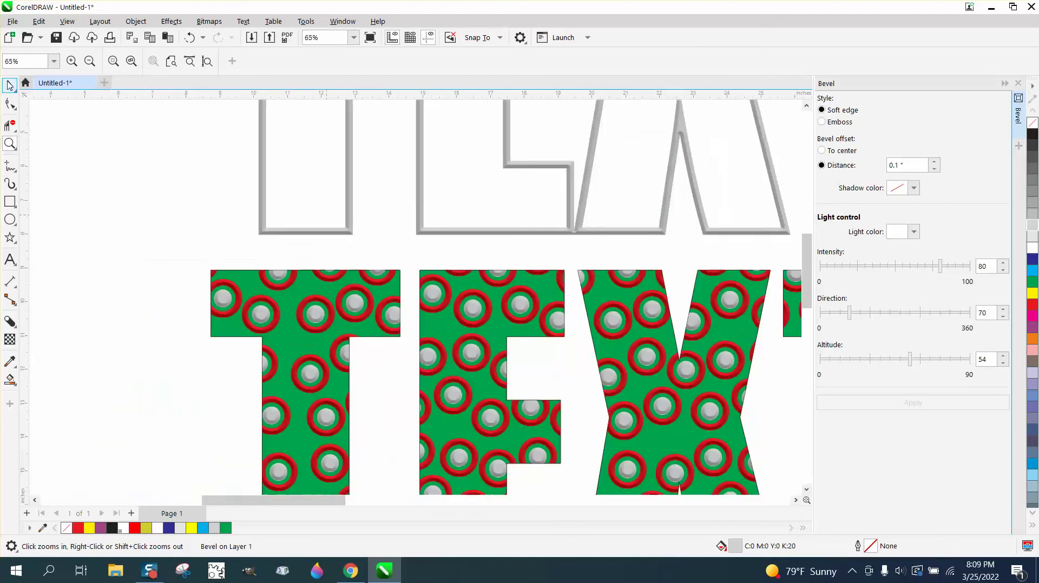
{"action": "scroll", "coordinate": [459, 236], "scroll_direction": "down", "scroll_amount": 7}
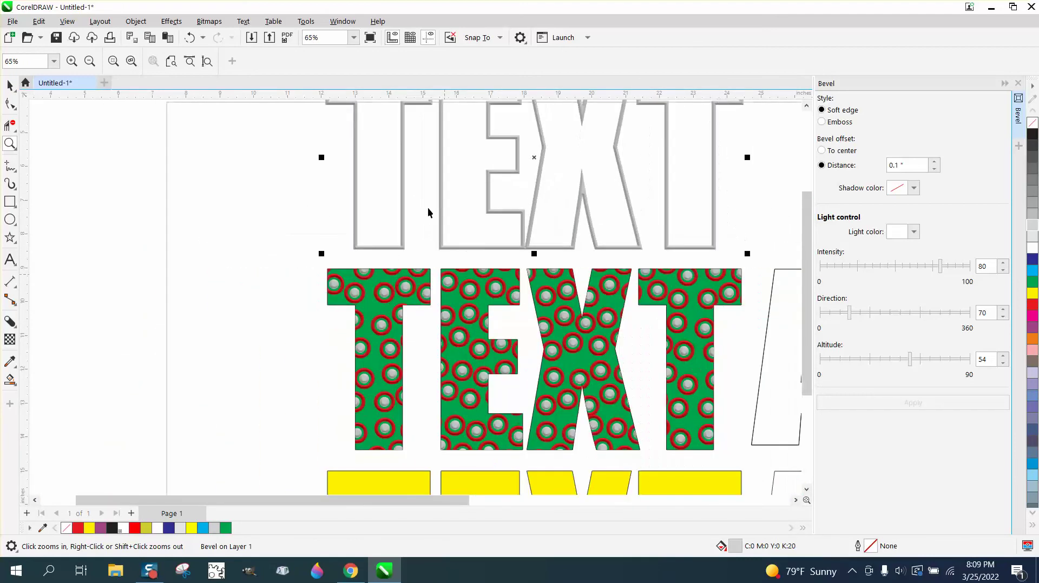
{"action": "key", "text": "space"}
{"action": "key", "text": "ctrl+z"}
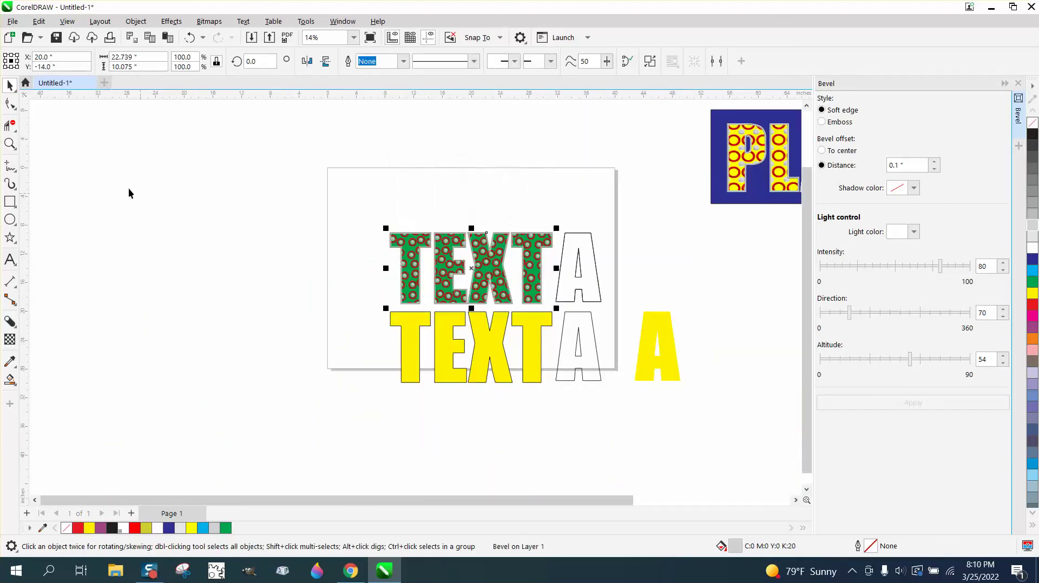
Inspect the bevel edges closely around the green letters near E and X, then undo
{"action": "left_click", "coordinate": [10, 143]}
{"action": "left_click_drag", "start_coordinate": [404, 234], "coordinate": [469, 263]}
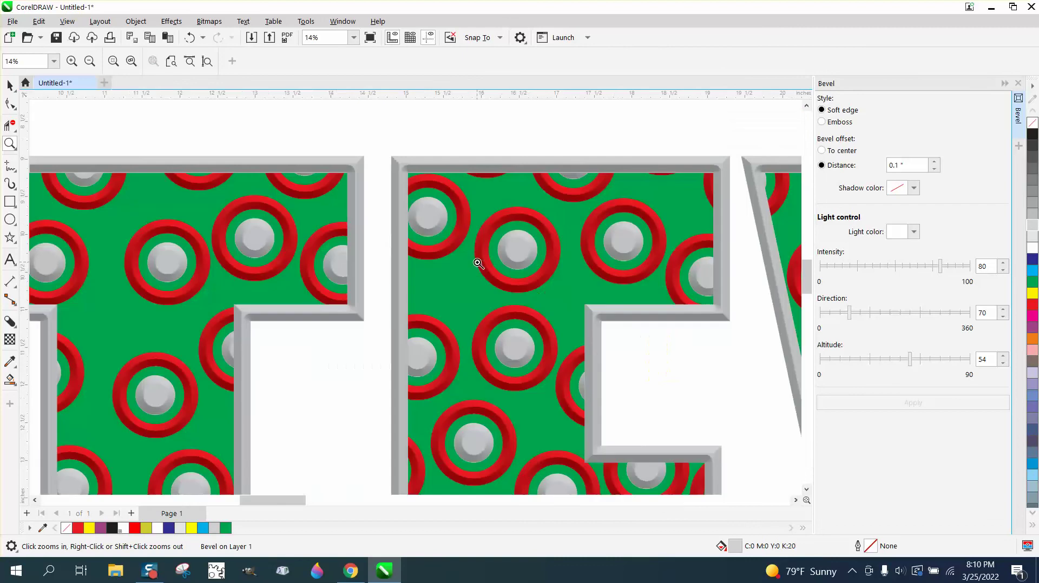
{"action": "scroll", "coordinate": [439, 233], "scroll_direction": "down", "scroll_amount": 3}
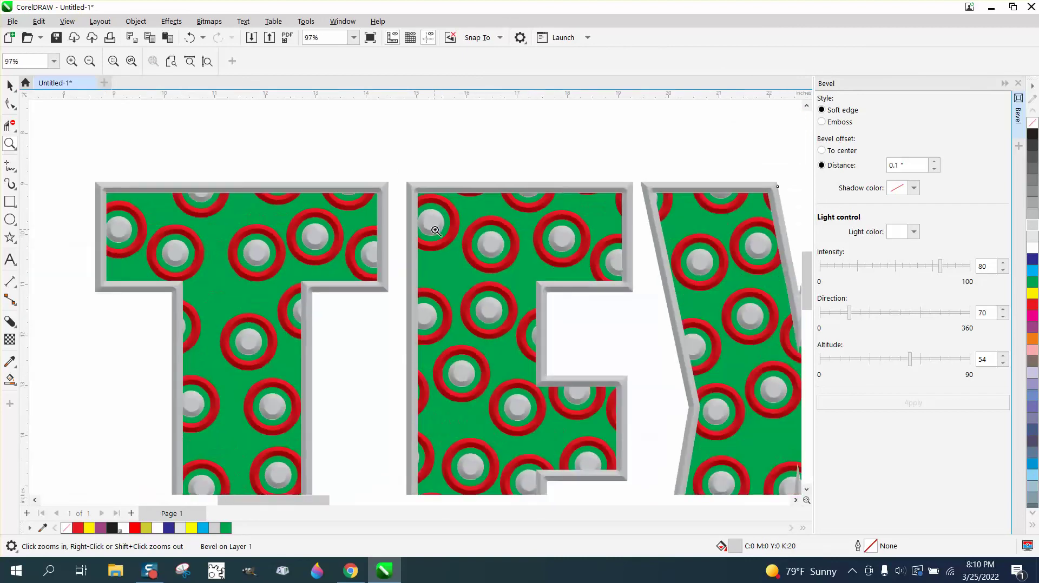
{"action": "scroll", "coordinate": [435, 230], "scroll_direction": "down", "scroll_amount": 2}
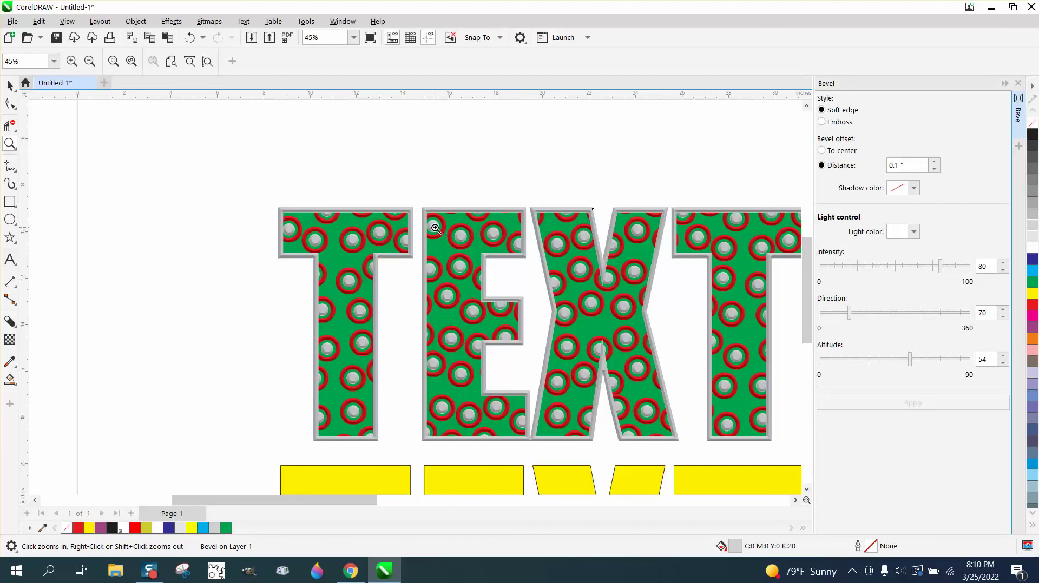
{"action": "left_click_drag", "start_coordinate": [494, 192], "coordinate": [586, 242]}
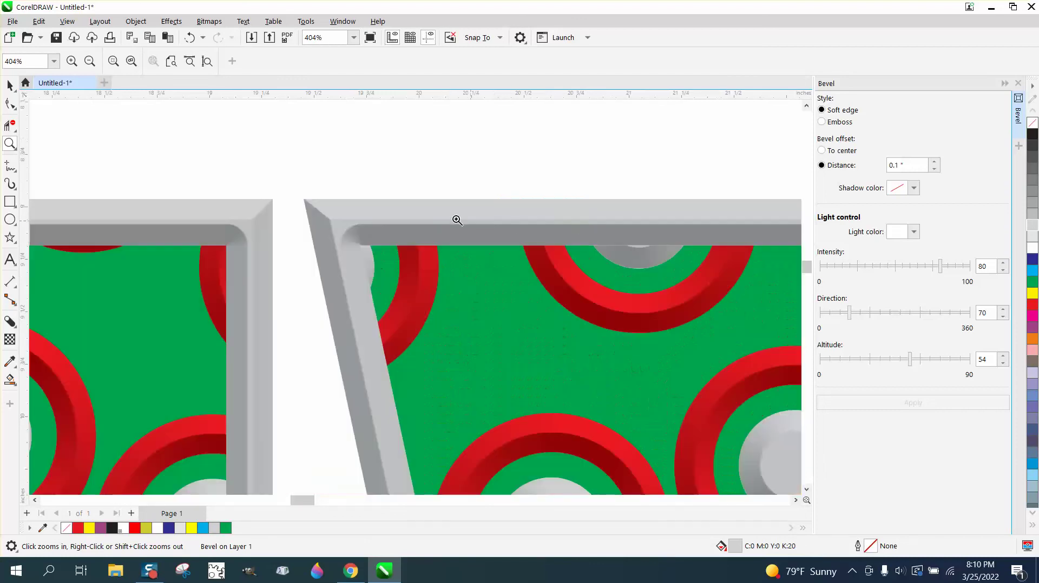
{"action": "scroll", "coordinate": [456, 220], "scroll_direction": "down", "scroll_amount": 3}
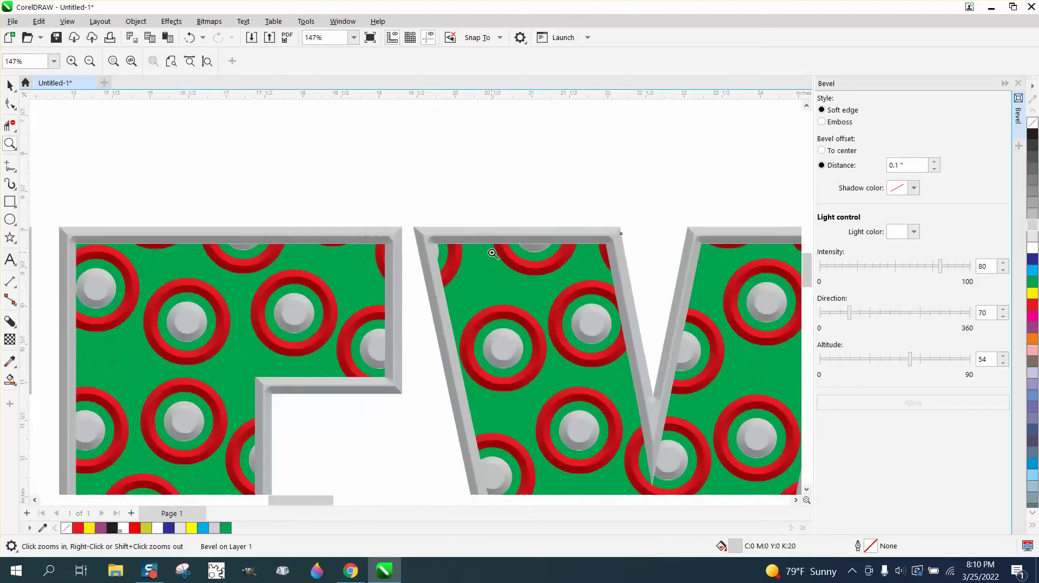
{"action": "scroll", "coordinate": [492, 253], "scroll_direction": "down", "scroll_amount": 1}
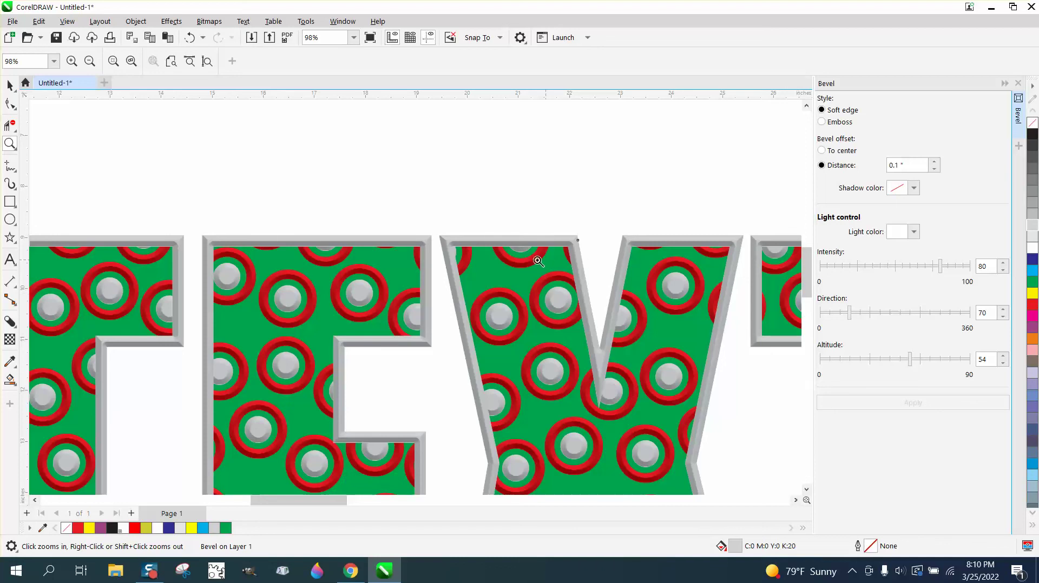
{"action": "left_click", "coordinate": [188, 39]}
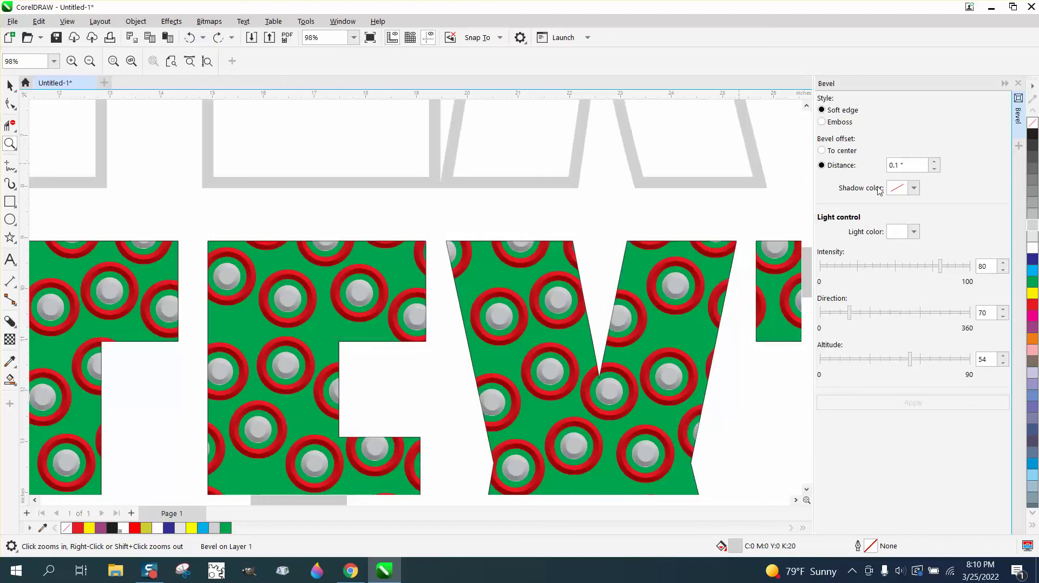
Give the bevelled TEXT frame a Cyan outline and Cyan fill
{"action": "right_click", "coordinate": [1031, 274]}
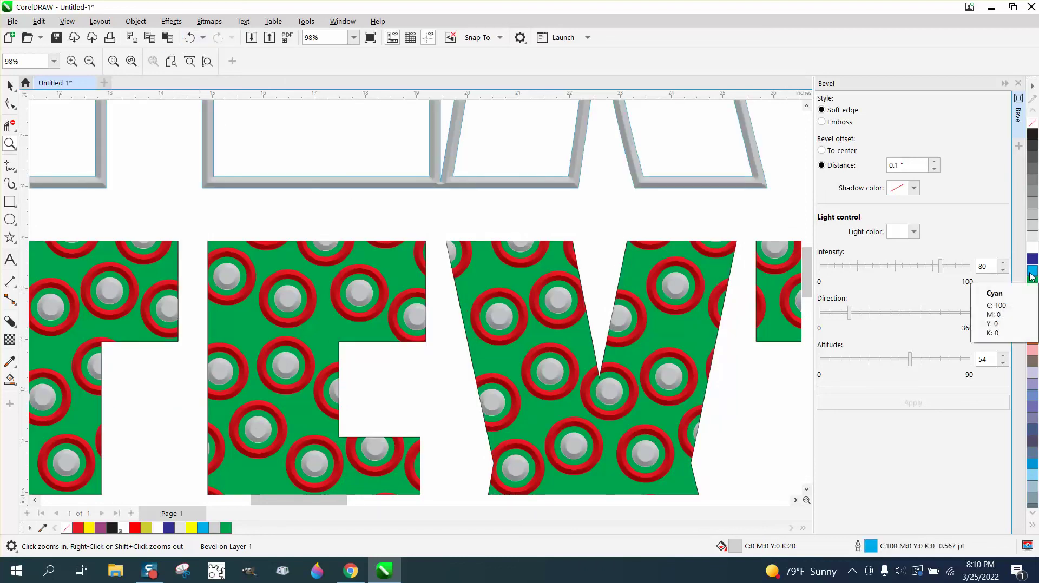
{"action": "left_click", "coordinate": [1033, 273]}
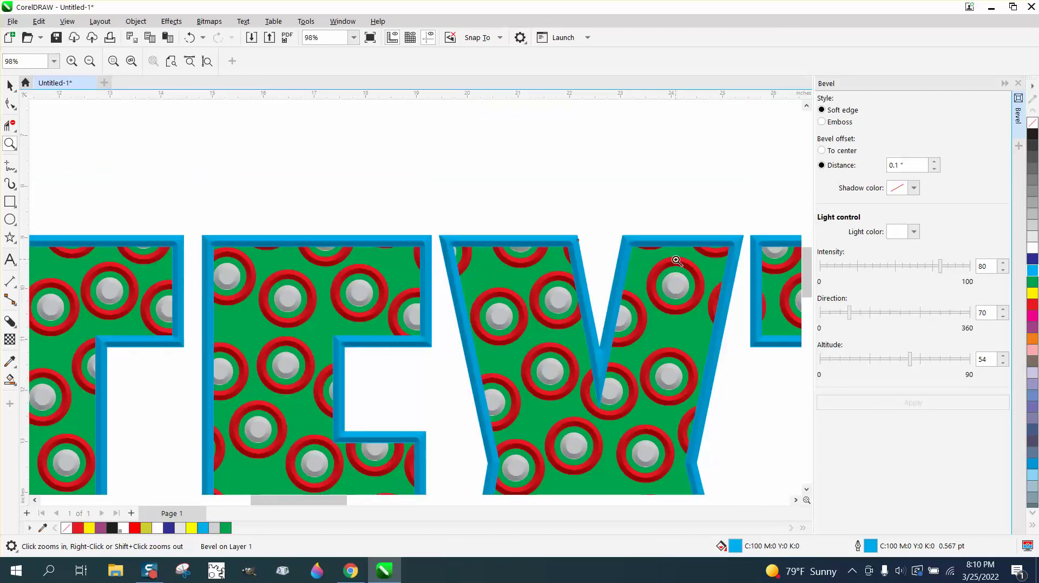
{"action": "scroll", "coordinate": [581, 243], "scroll_direction": "down", "scroll_amount": 2}
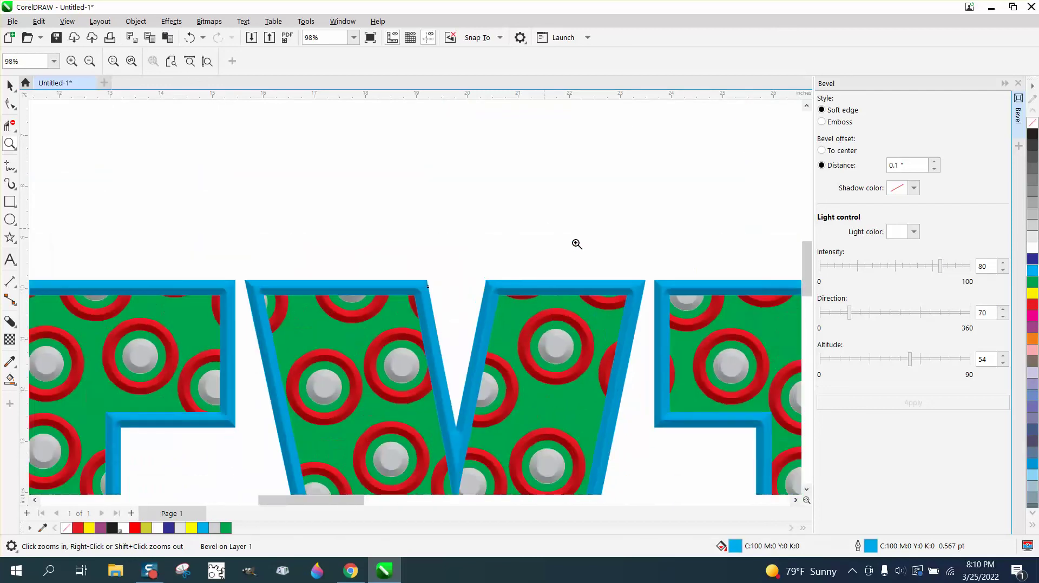
{"action": "scroll", "coordinate": [577, 245], "scroll_direction": "down", "scroll_amount": 2}
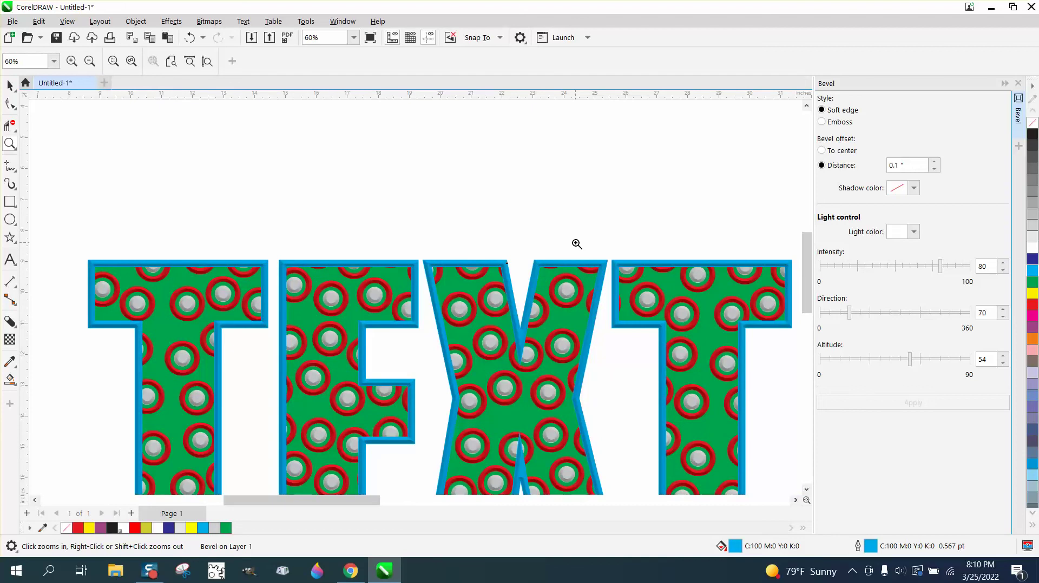